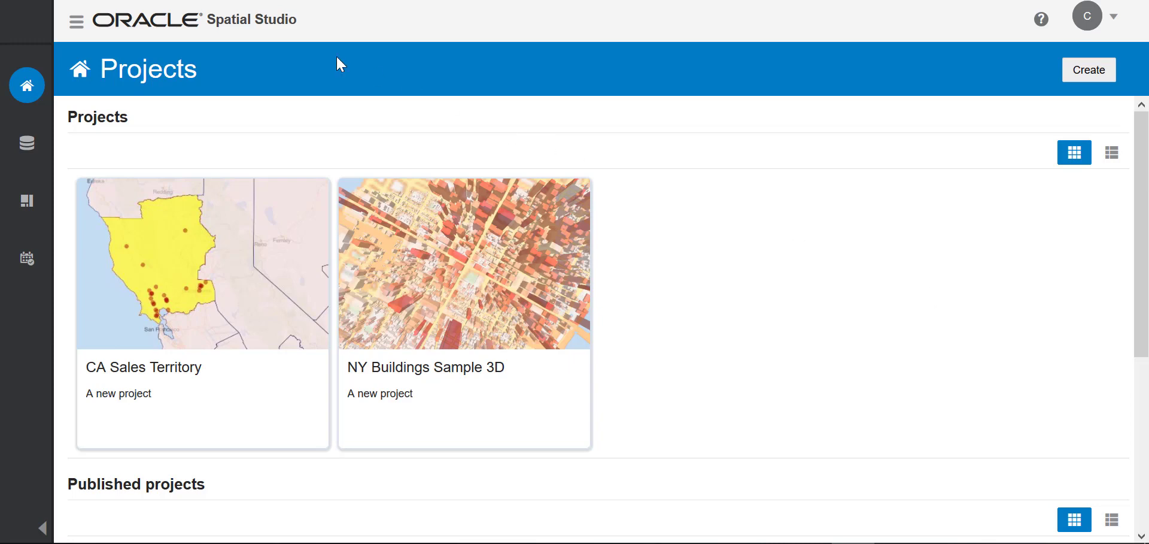
# - Expand the navigation drawer so Projects, Data, Active Project and Jobs show their names
pyautogui.click(76, 24)
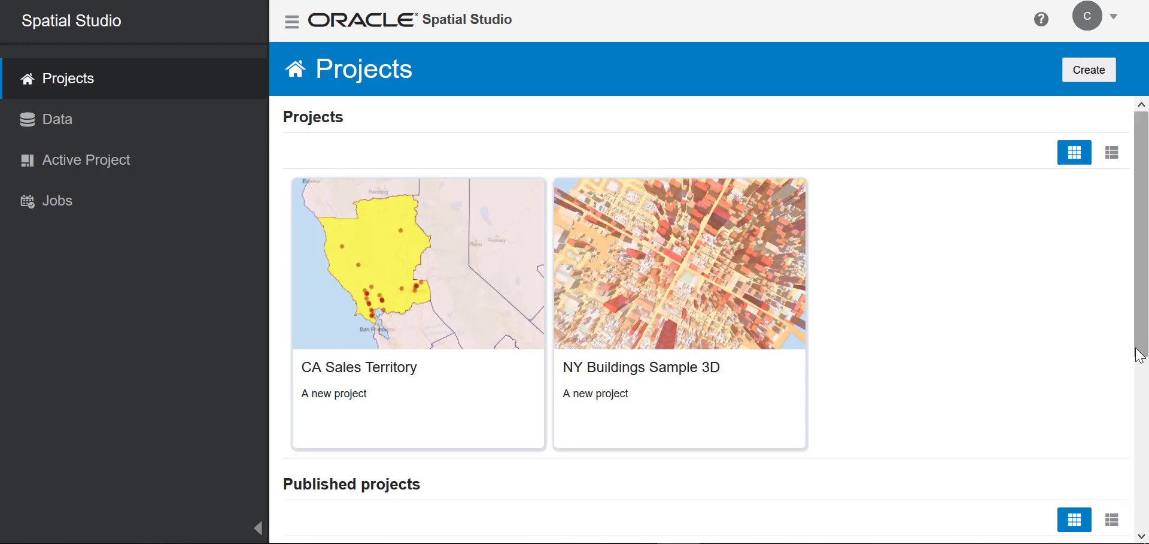
pyautogui.scroll(-3, 1130, 443)
pyautogui.scroll(-3, 1130, 443)
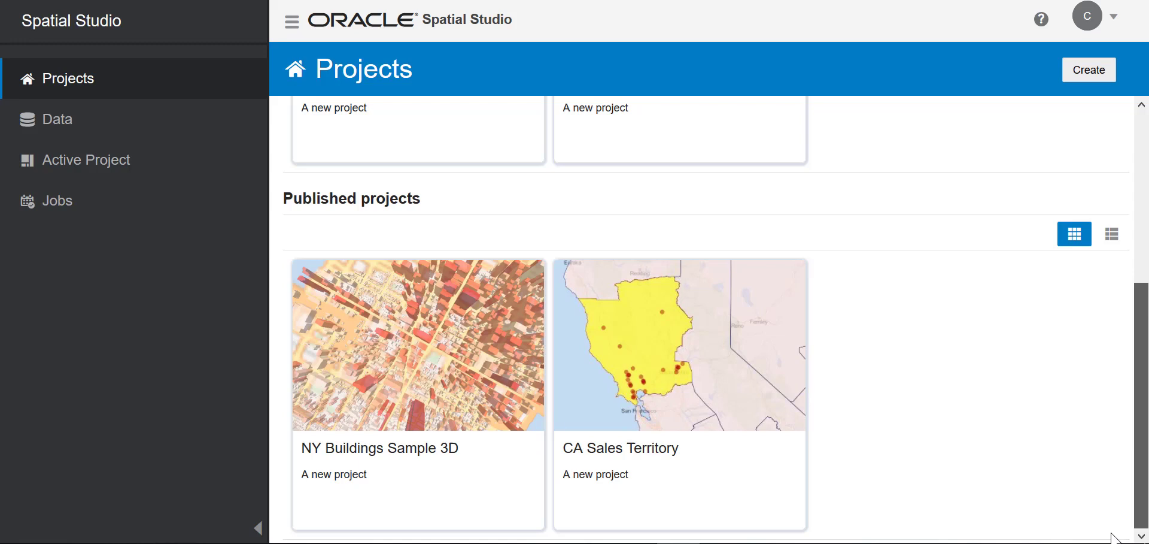
pyautogui.scroll(5, 706, 317)
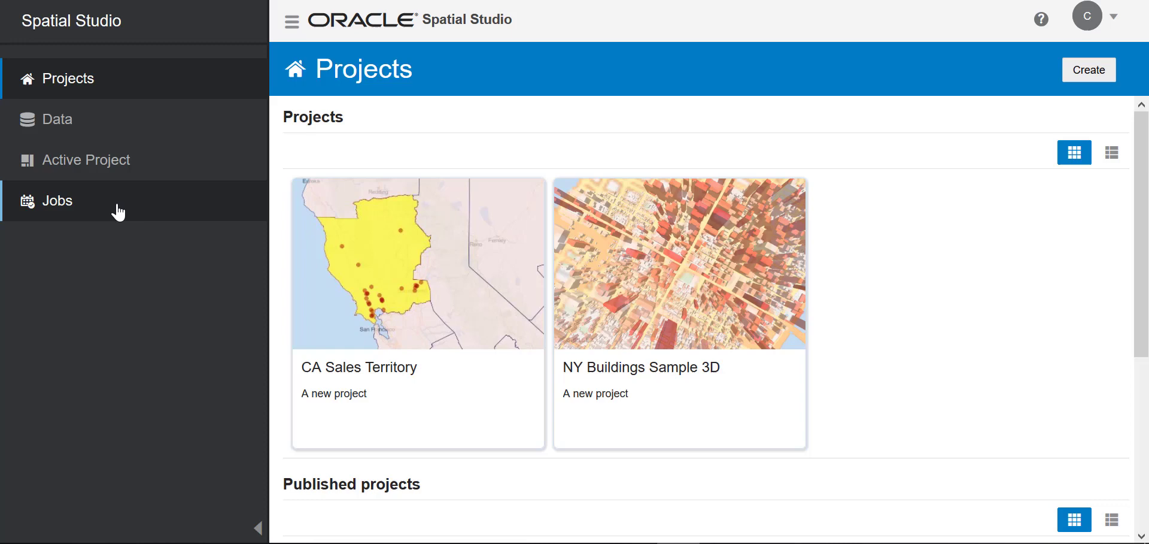
# - Open the Create Dataset dialog using the Create menu's Dataset option
pyautogui.click(1105, 78)
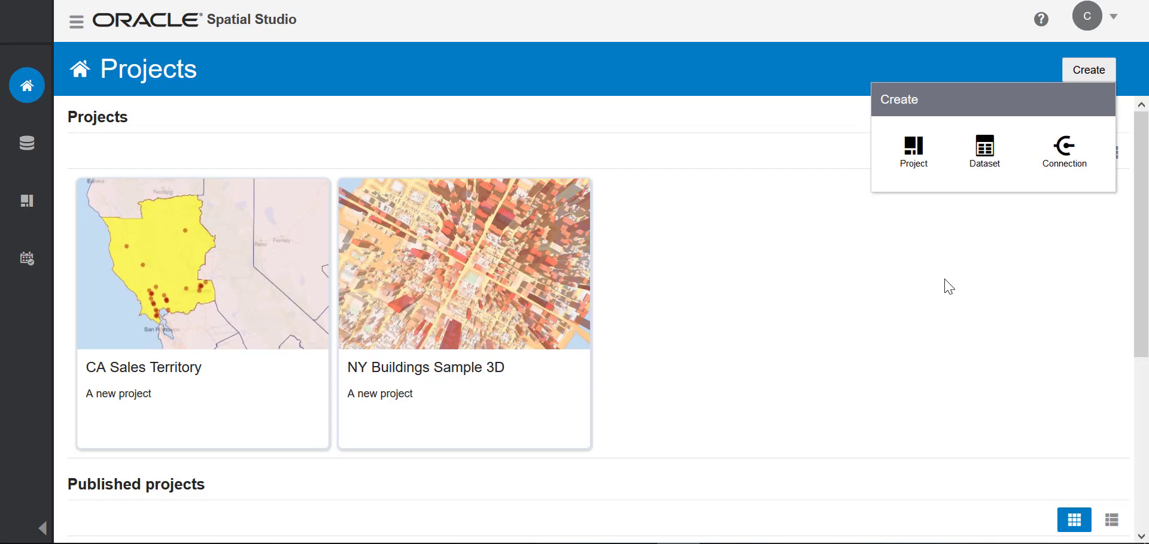
pyautogui.click(985, 154)
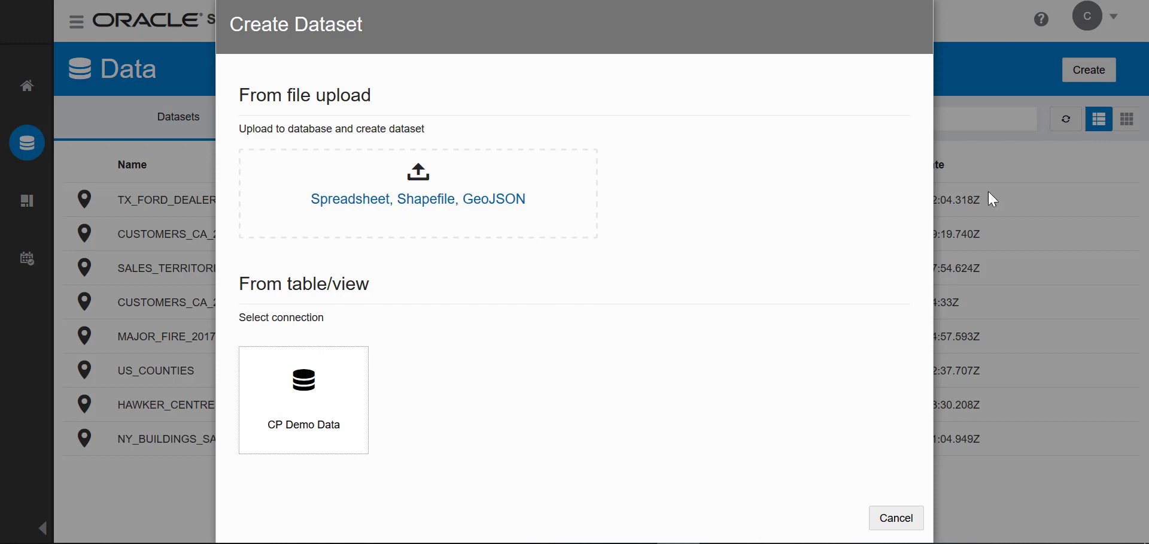
# - Upload Northern_Cal_schools.xlsx from the sample_data folder into a new dataset preview
pyautogui.click(450, 196)
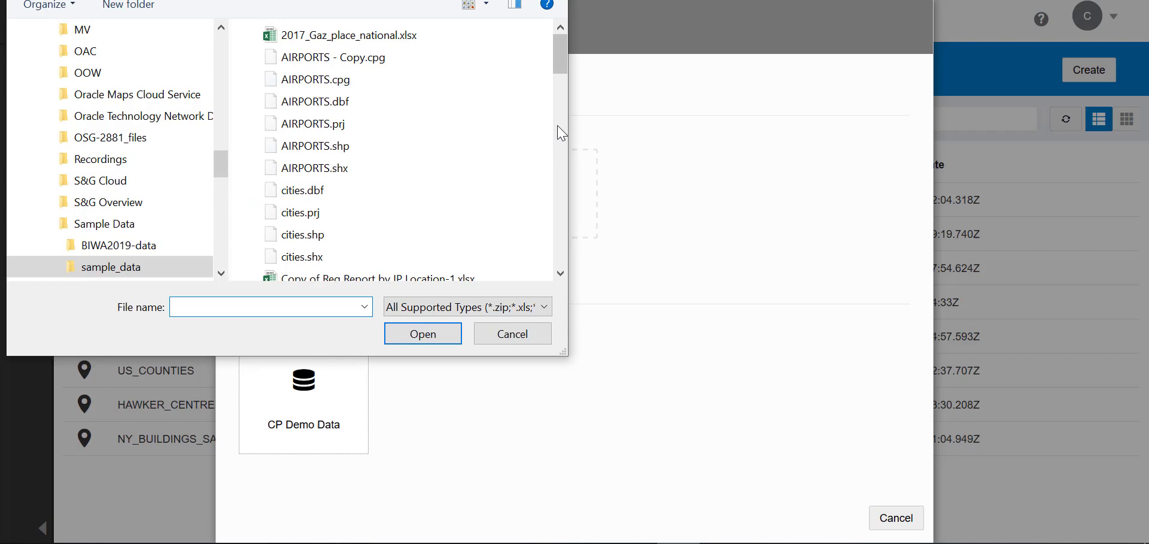
pyautogui.scroll(-5, 548, 131)
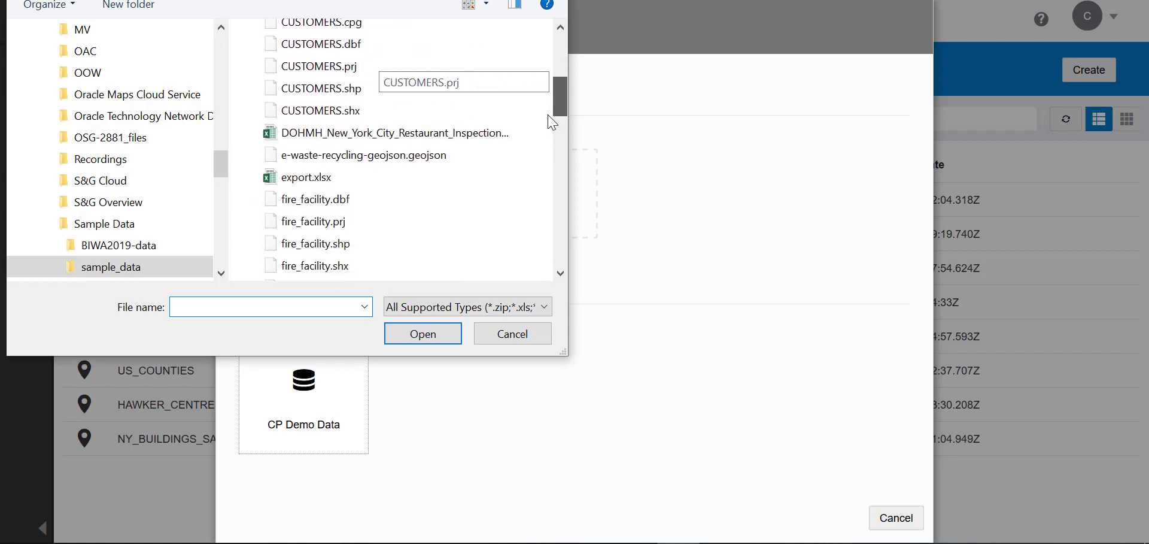
pyautogui.scroll(-3, 546, 135)
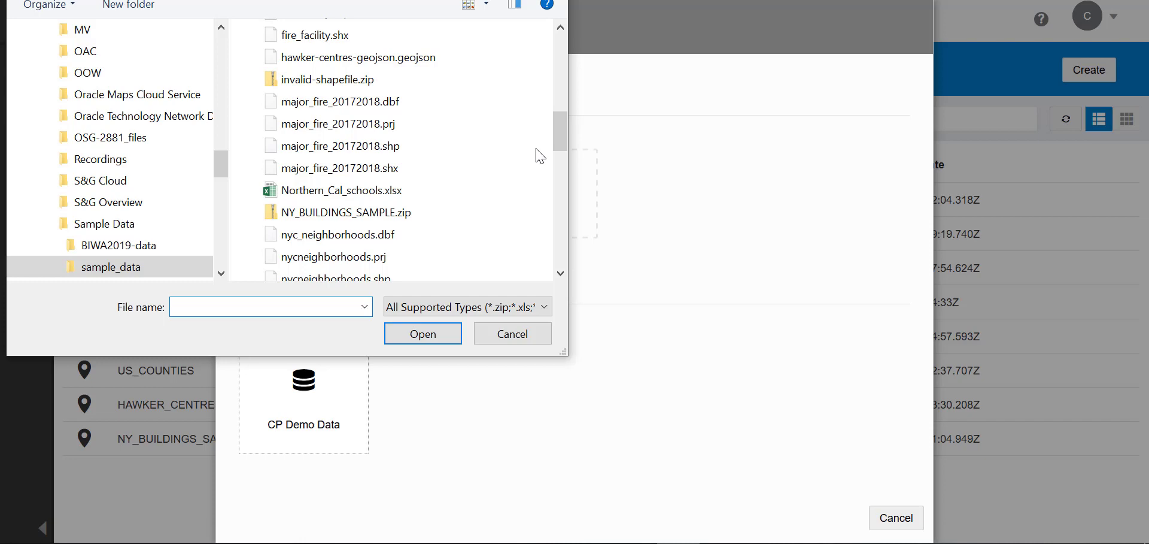
pyautogui.click(397, 192)
pyautogui.click(420, 334)
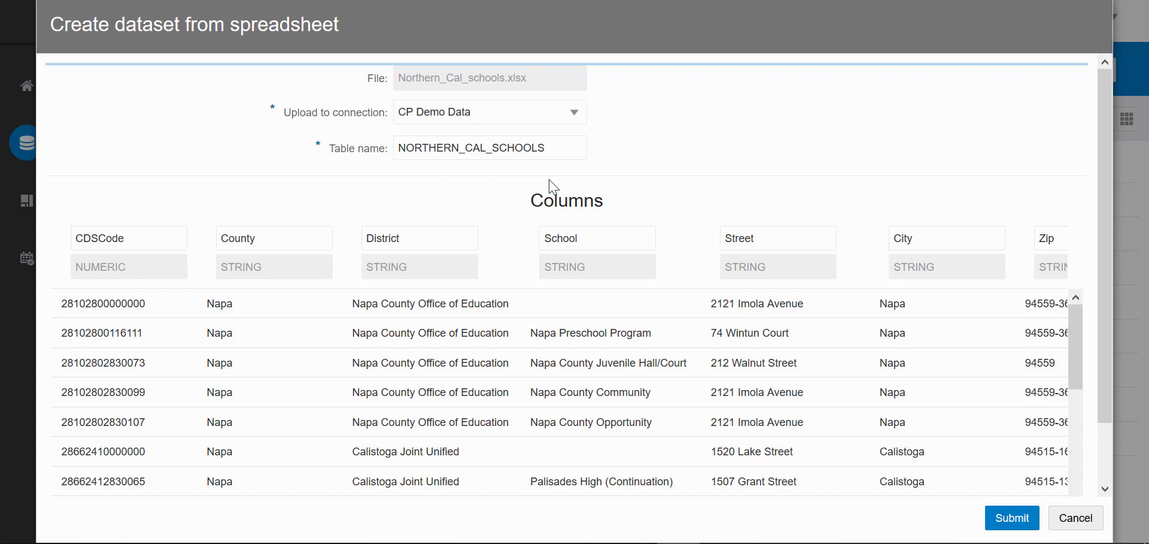
# - Rename the target table to NORTHERN_CAL_SCHOOLS_2019 and submit the upload to CP Demo Data
pyautogui.click(555, 148)
pyautogui.write('_2019')
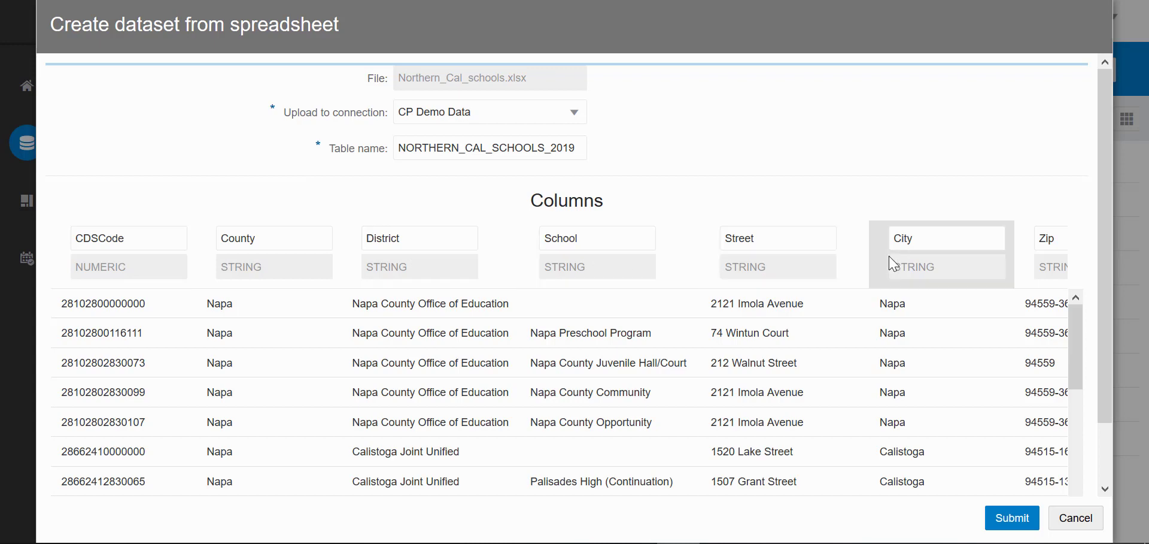
pyautogui.click(1025, 522)
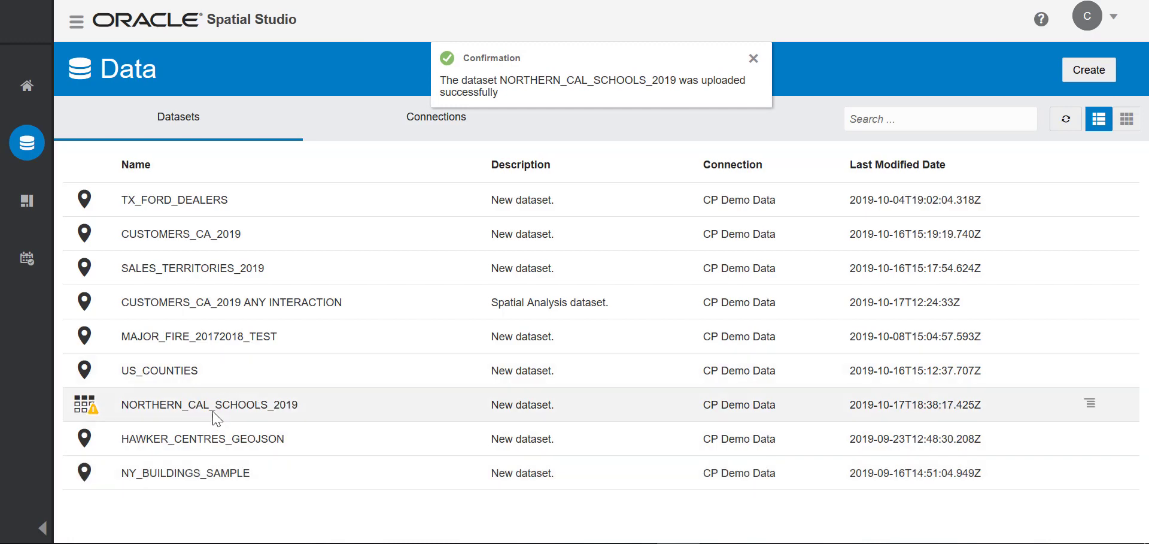
# - Open NORTHERN_CAL_SCHOOLS_2019's warning issue and launch Geocode Addresses from it
pyautogui.moveTo(94, 409)
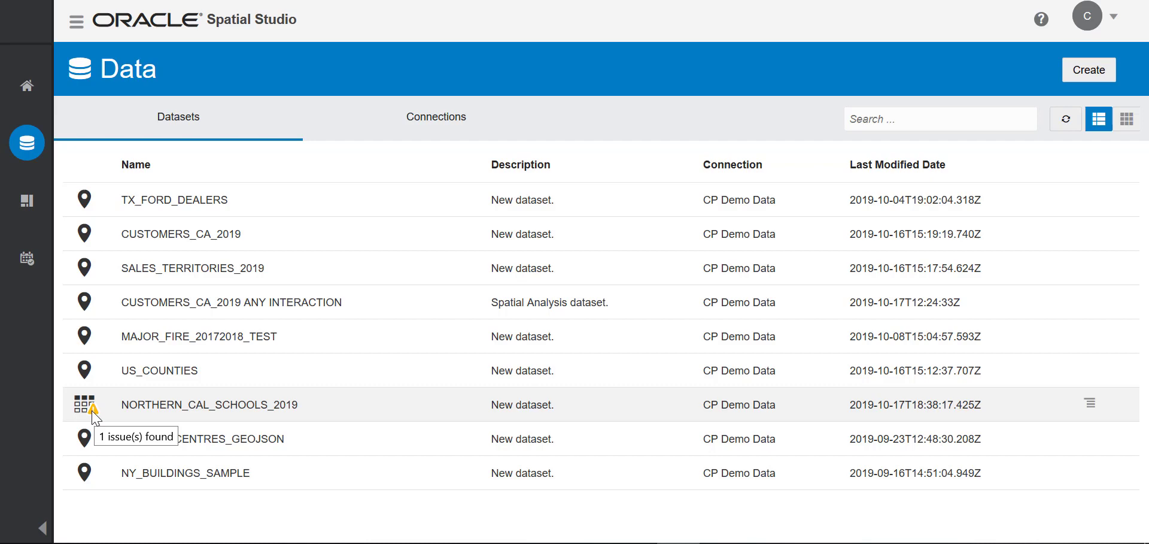
pyautogui.click(94, 409)
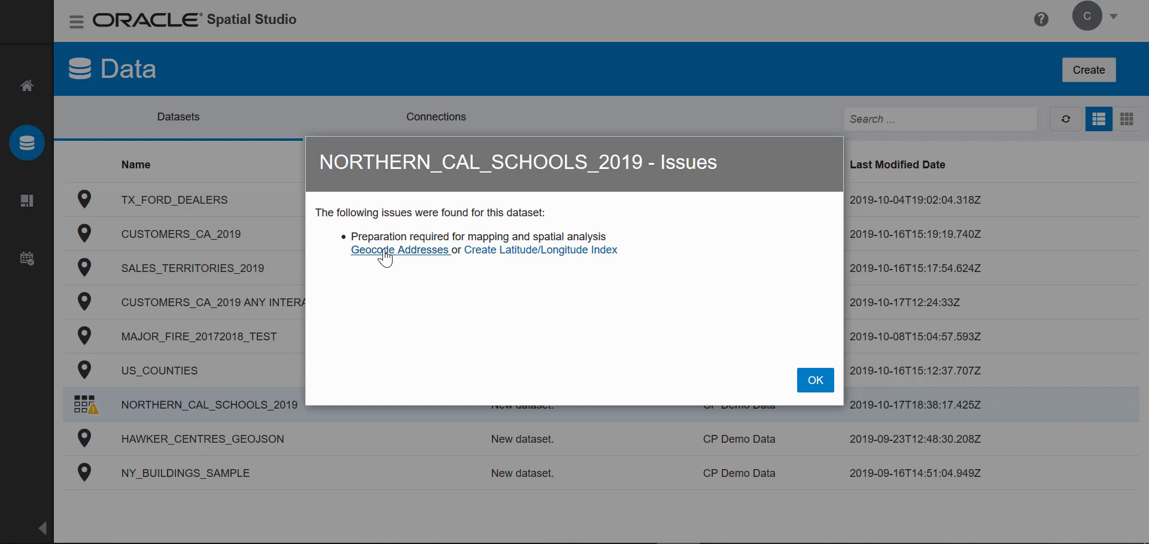
pyautogui.click(385, 257)
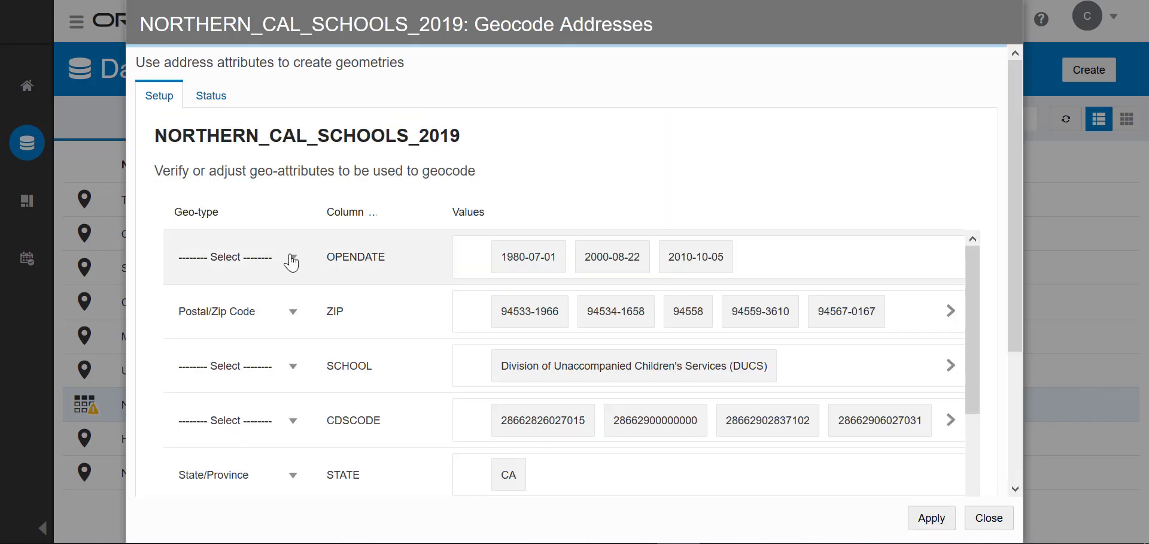
# - Sort the address columns by geo-type and choose United States as the geocoding country
pyautogui.click(239, 216)
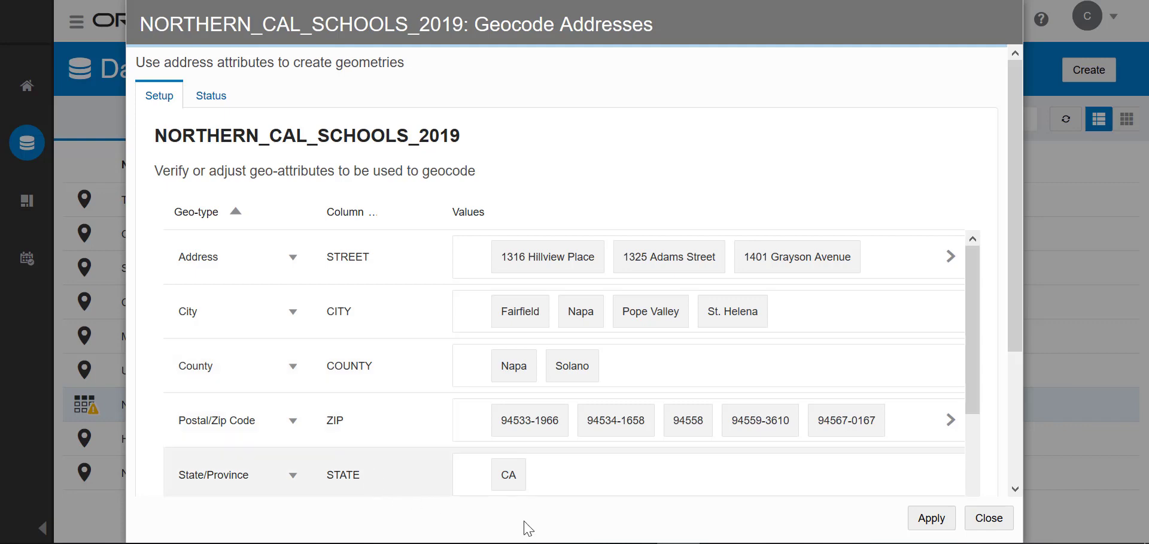
pyautogui.moveTo(1016, 350); pyautogui.dragTo(1002, 514)
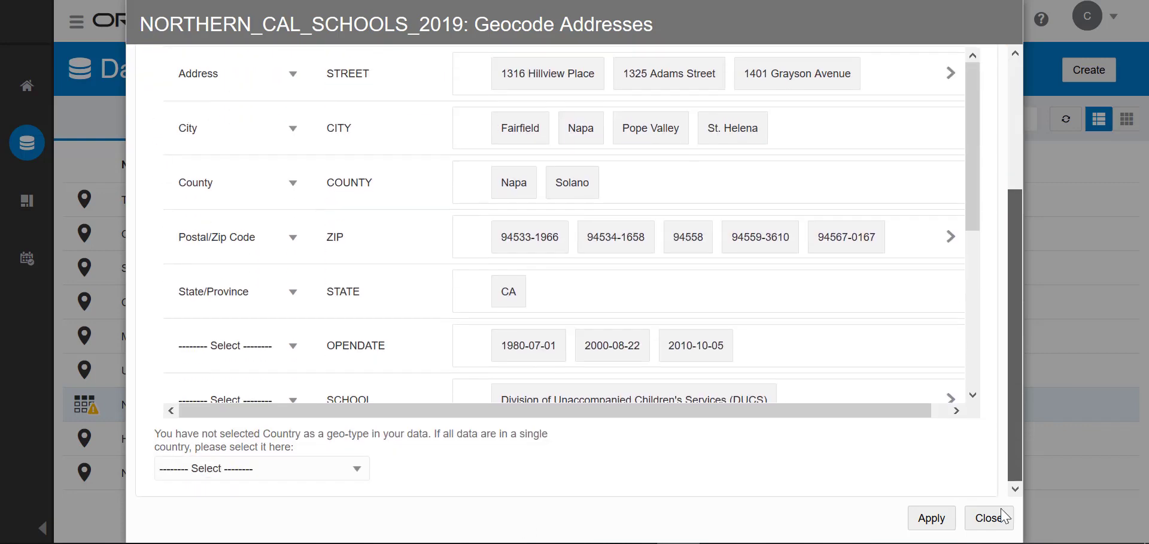
pyautogui.click(357, 473)
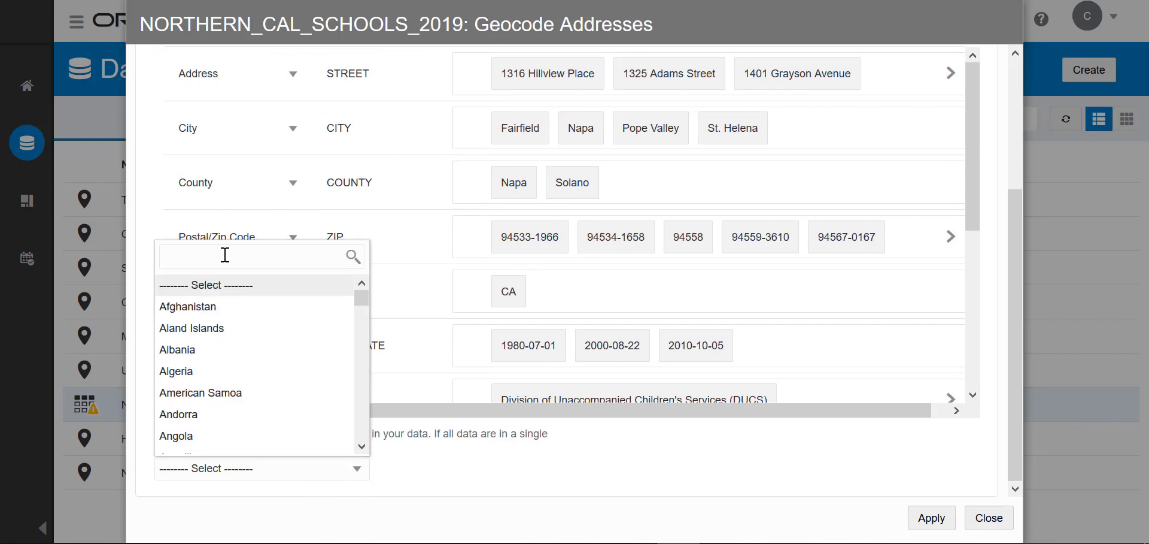
pyautogui.write('un')
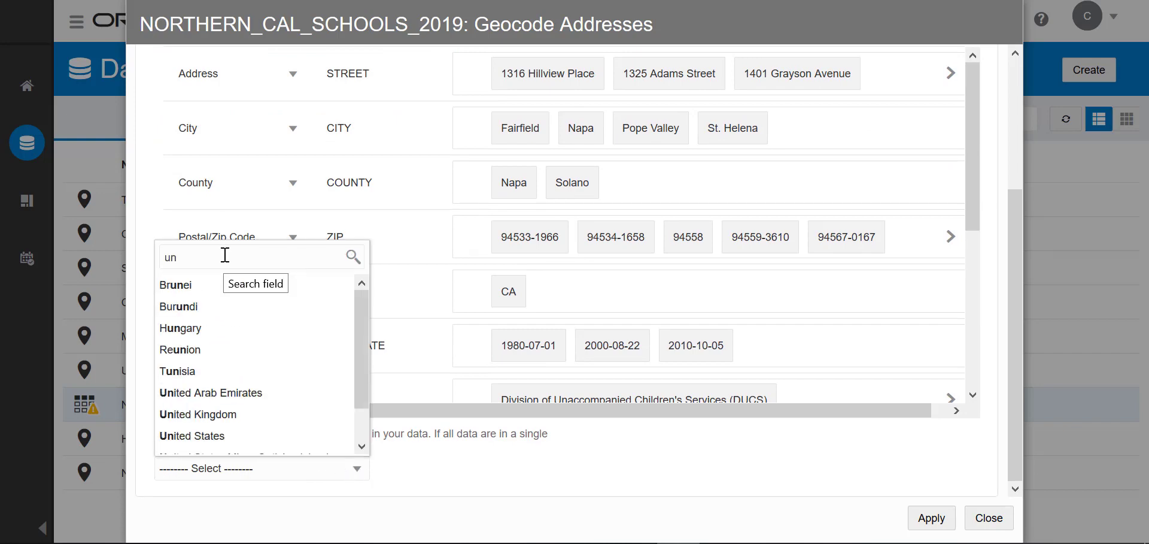
pyautogui.scroll(-1, 227, 419)
pyautogui.click(228, 424)
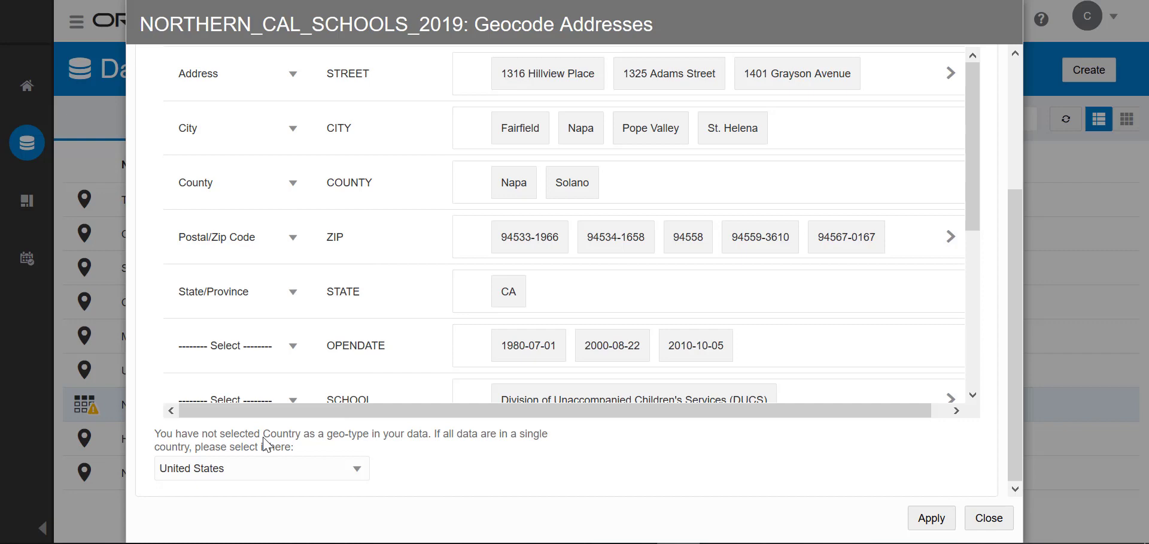
# - Apply geocoding to the school addresses and close the finished processing report
pyautogui.click(932, 518)
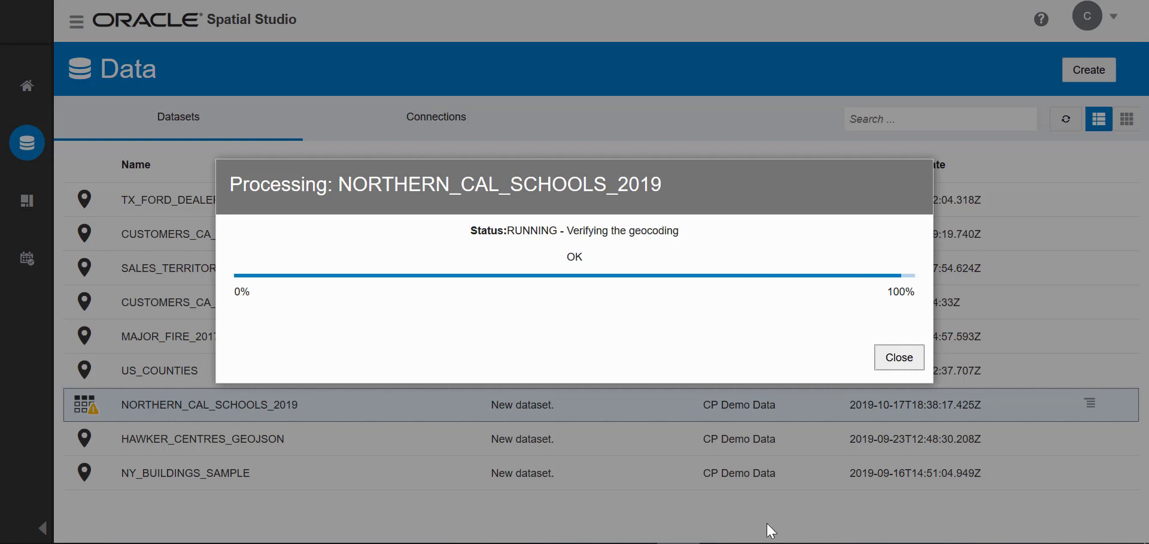
pyautogui.click(901, 354)
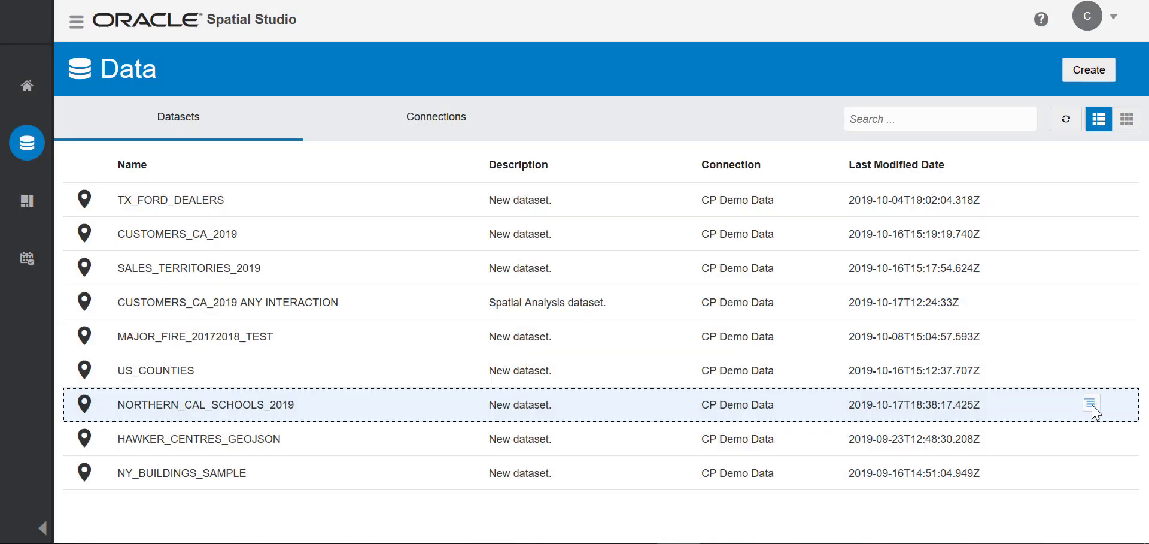
pyautogui.click(1091, 405)
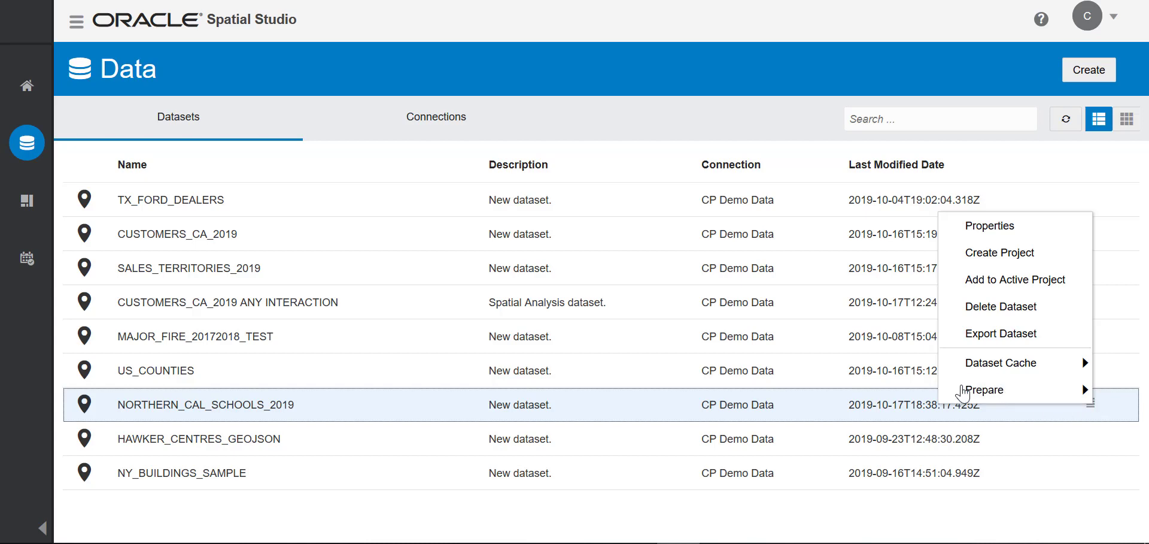
pyautogui.moveTo(963, 400)
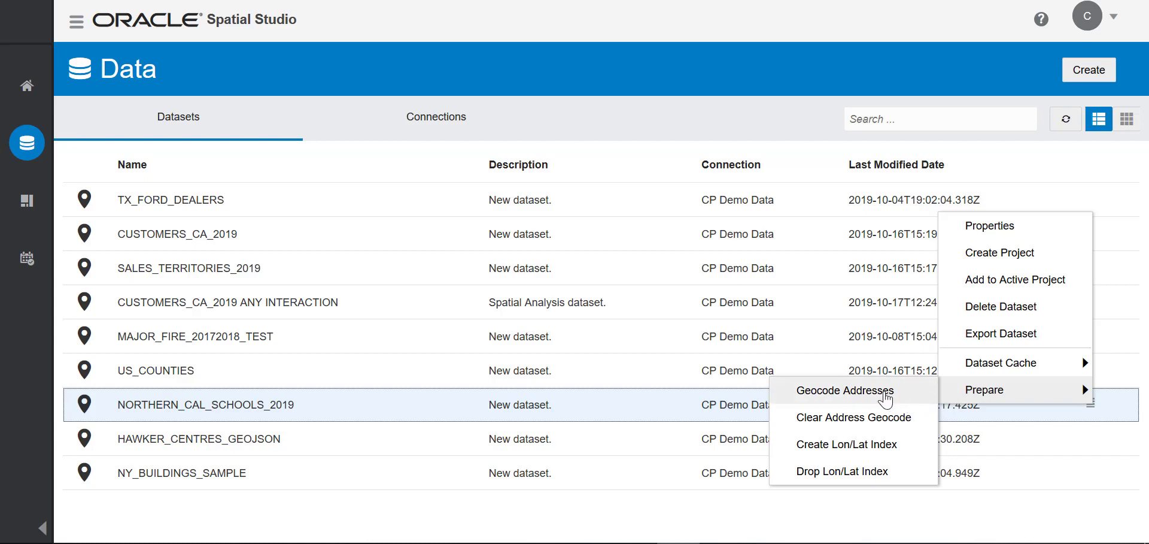
pyautogui.click(886, 396)
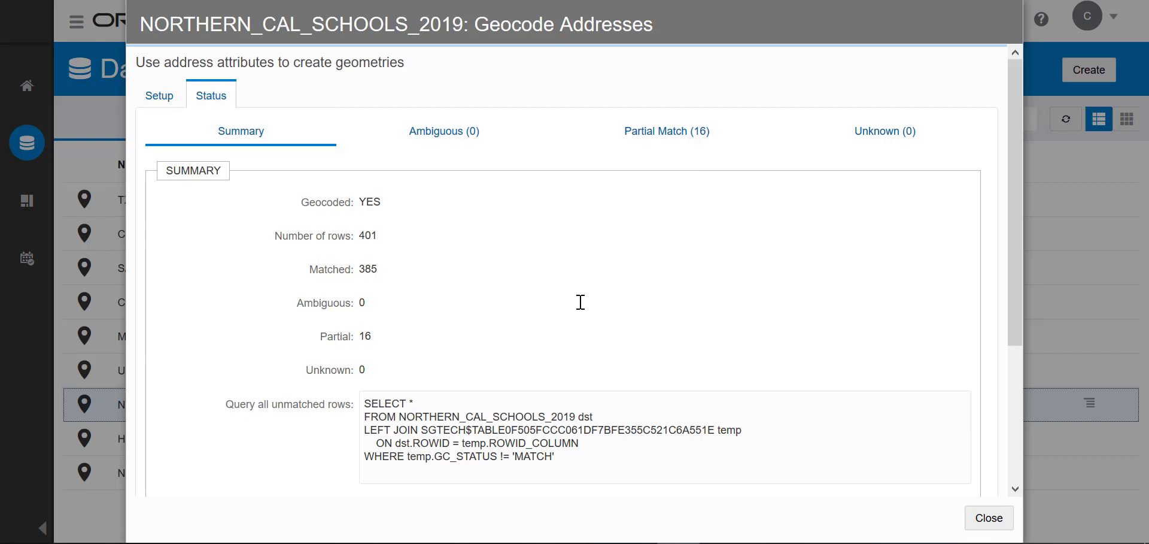
pyautogui.click(998, 524)
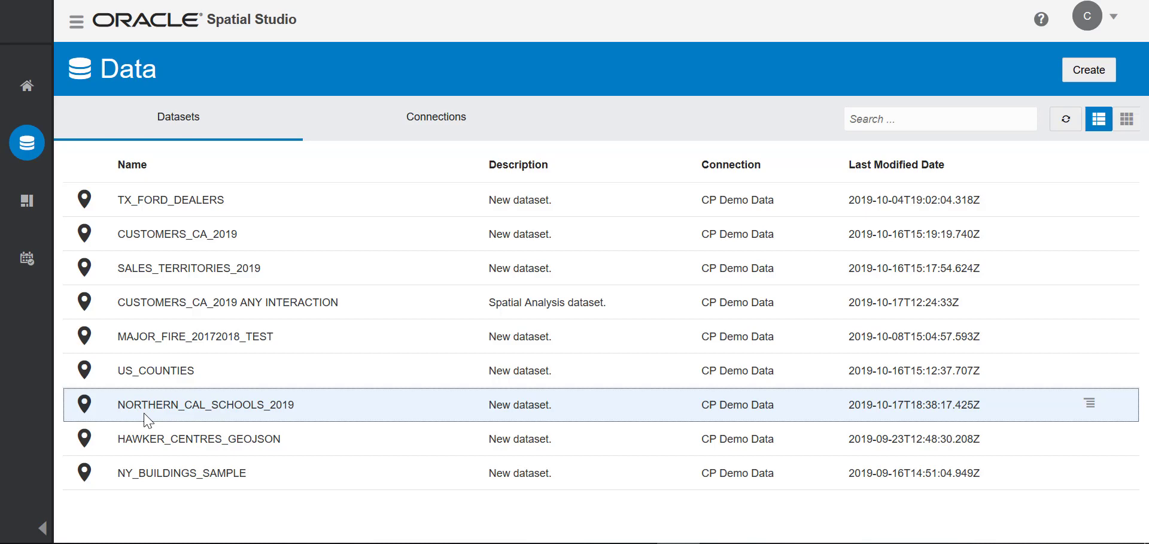
# - Create a project from the NORTHERN_CAL_SCHOOLS_2019 row menu and show its Table and Map visualizations
pyautogui.click(1090, 403)
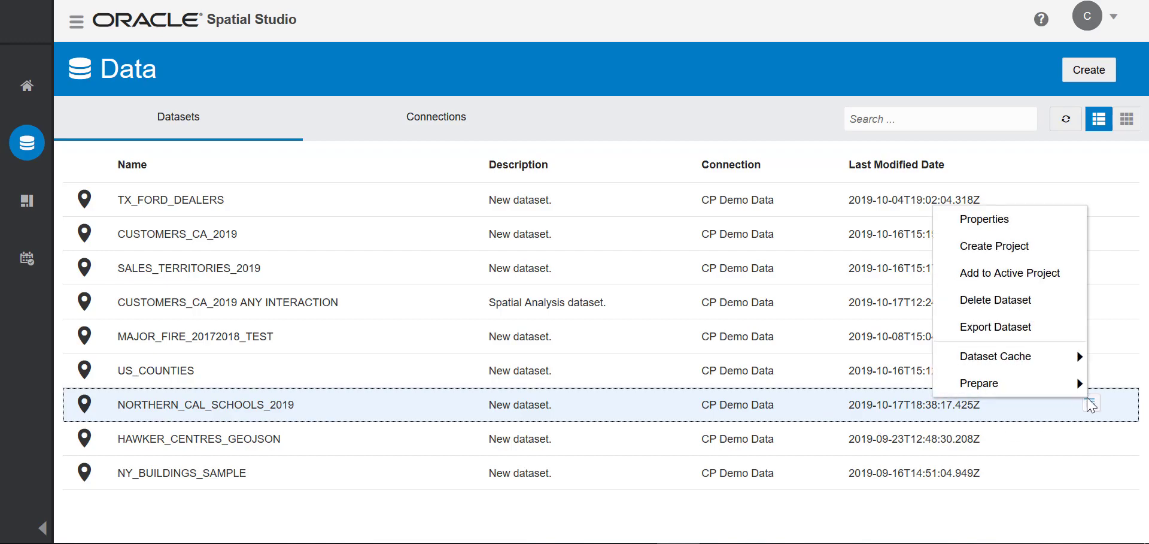
pyautogui.click(1014, 245)
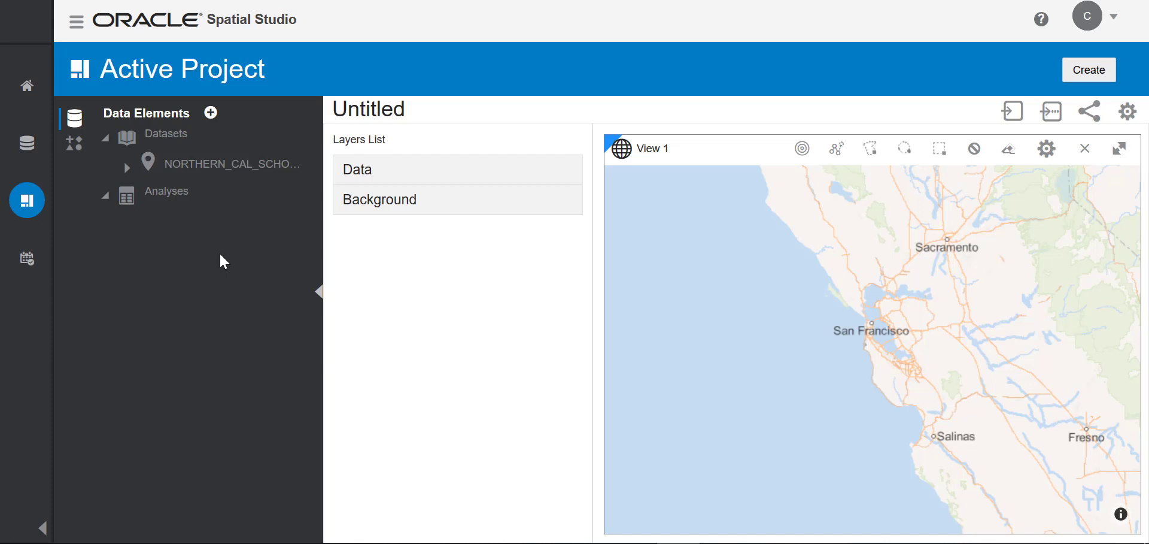
pyautogui.click(75, 143)
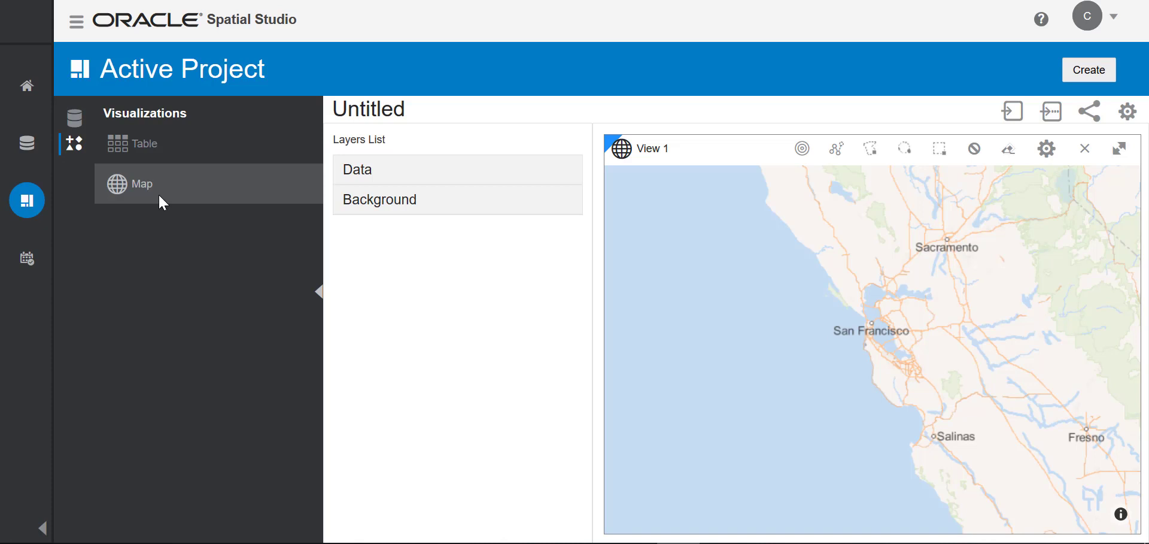
# - Switch the left panel back to Data Elements, listing NORTHERN_CAL_SCHOOLS under Datasets
pyautogui.click(76, 121)
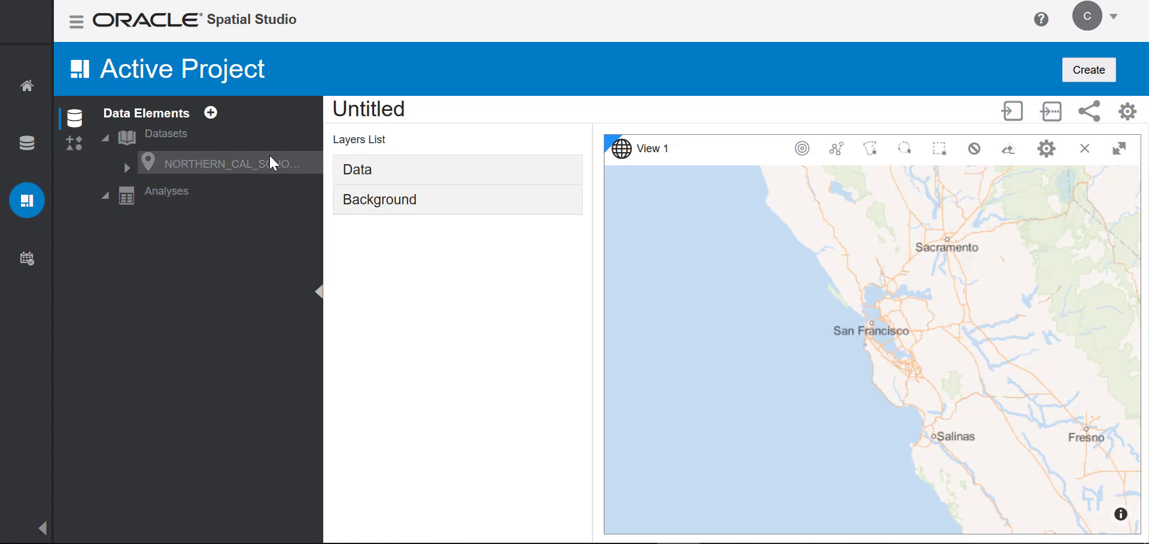
# - Drop NORTHERN_CAL_SCHOOLS_2019 onto the map and zoom into the Bay Area school points
pyautogui.moveTo(275, 163); pyautogui.dragTo(838, 338)
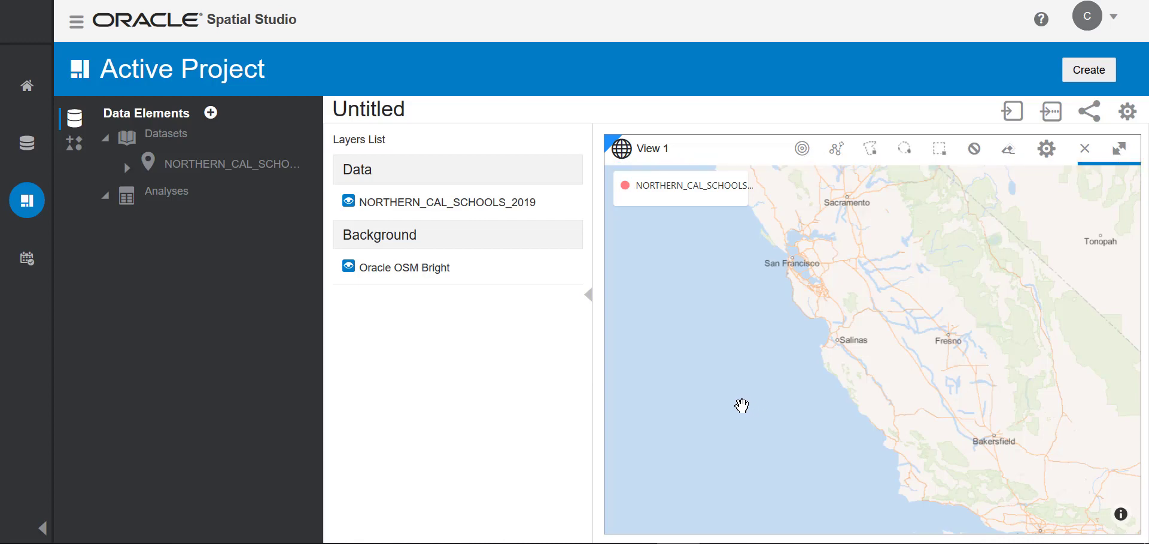
pyautogui.moveTo(780, 310); pyautogui.dragTo(786, 436)
pyautogui.scroll(3, 789, 409)
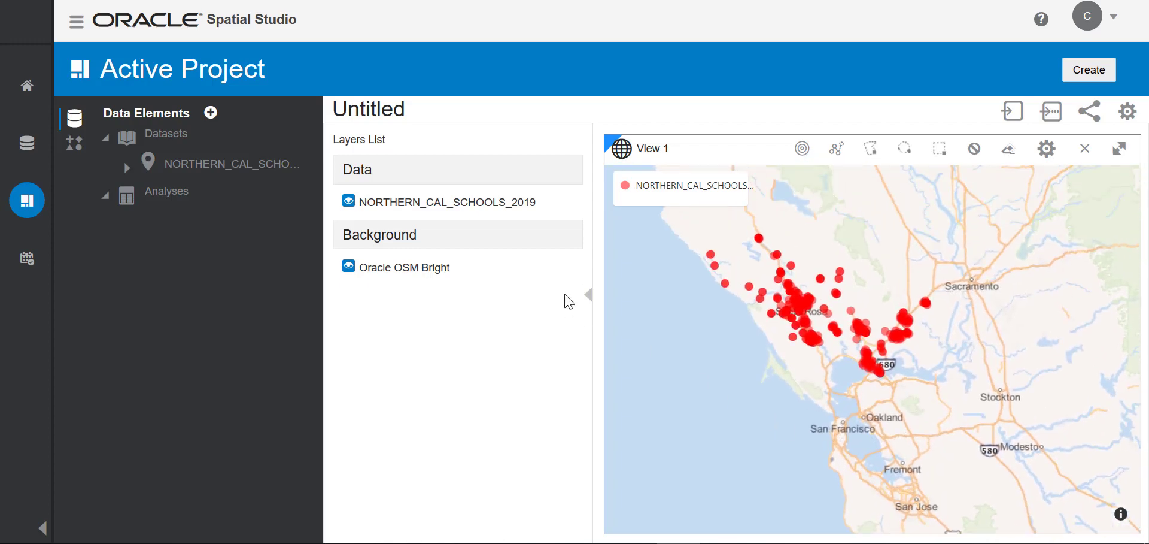
# - Open the NORTHERN_CAL_SCHOOLS_2019 layer settings and its red #ff0000 point colour picker
pyautogui.click(564, 204)
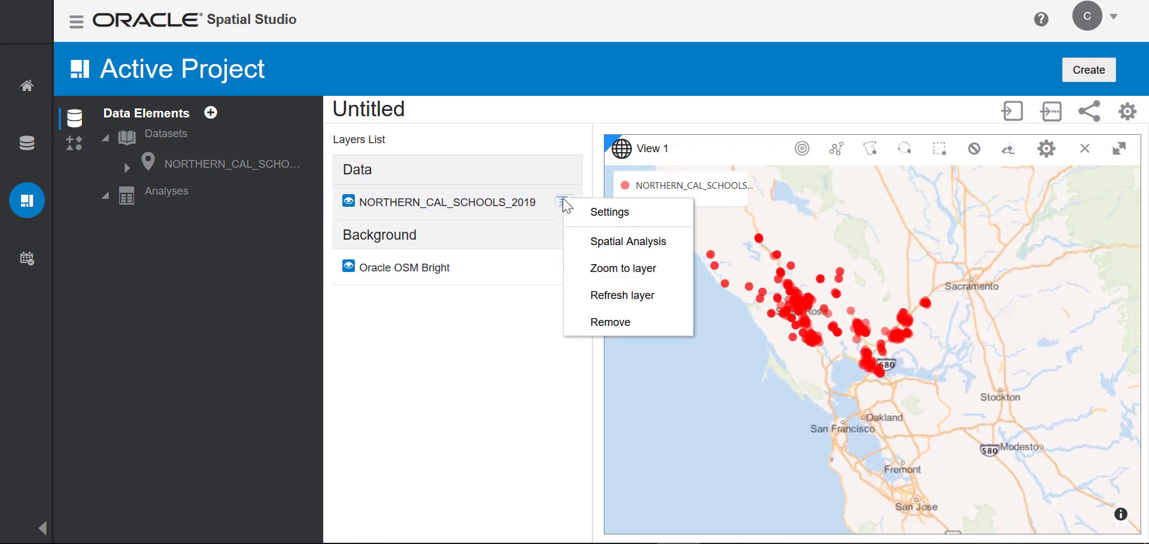
pyautogui.click(606, 215)
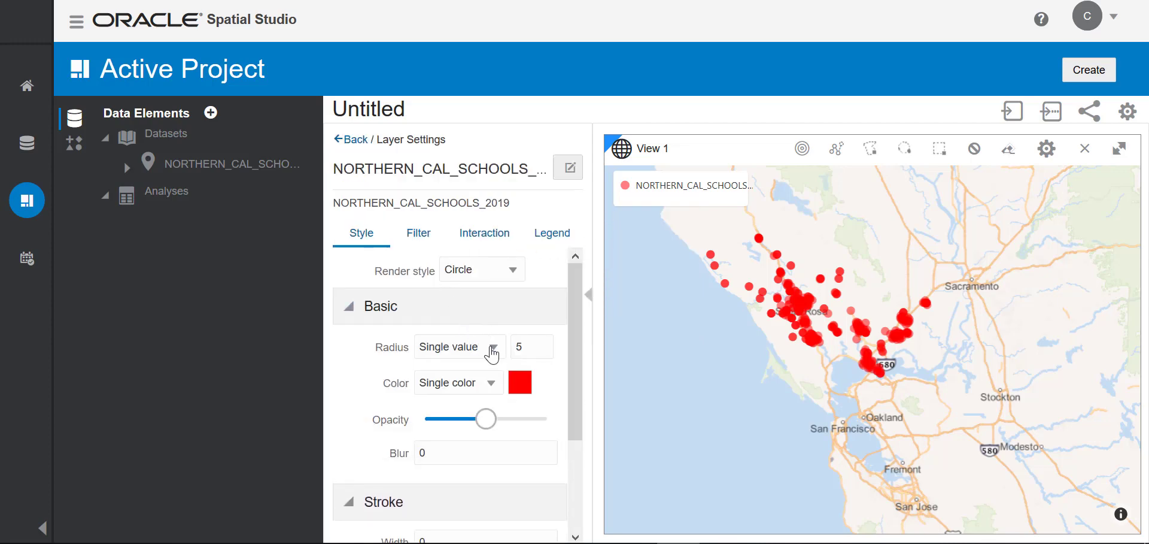
pyautogui.click(519, 382)
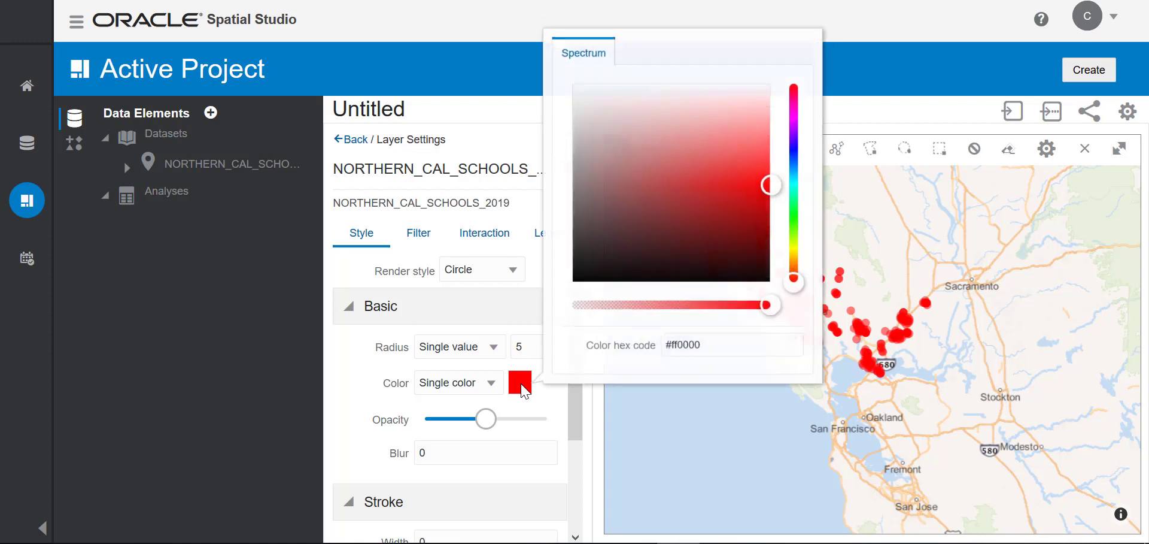
# - Recolour the school points dark red #a70c0c, return to the layers list, and rezoom the map
pyautogui.click(754, 208)
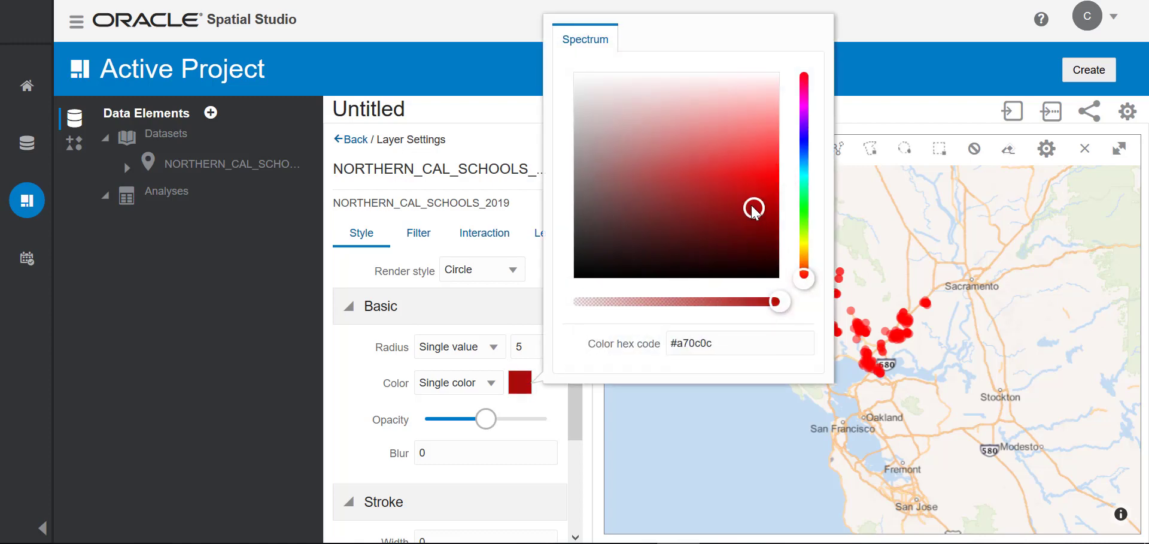
pyautogui.click(647, 426)
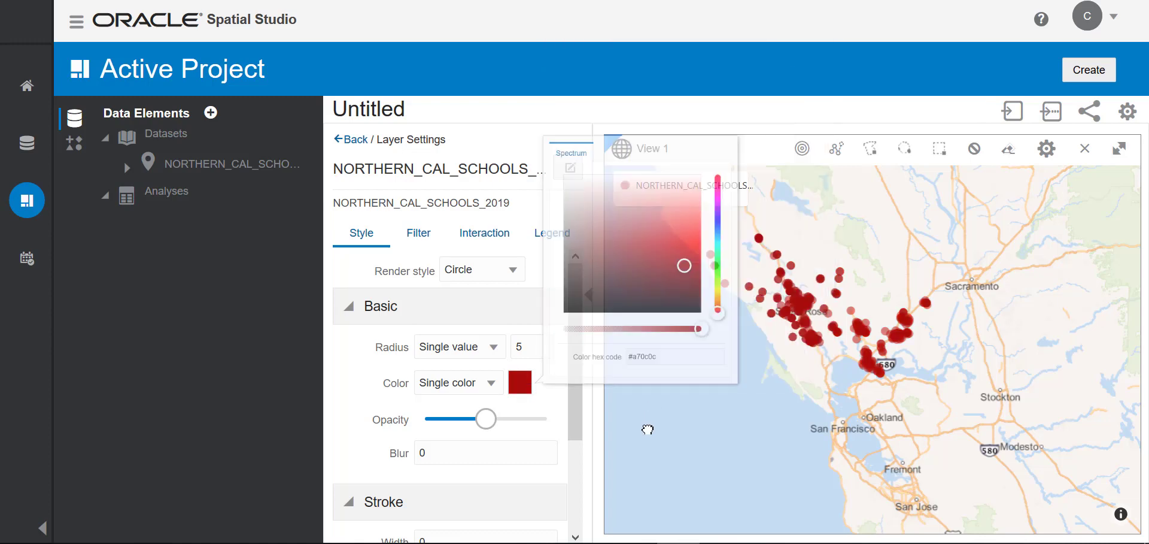
pyautogui.click(356, 141)
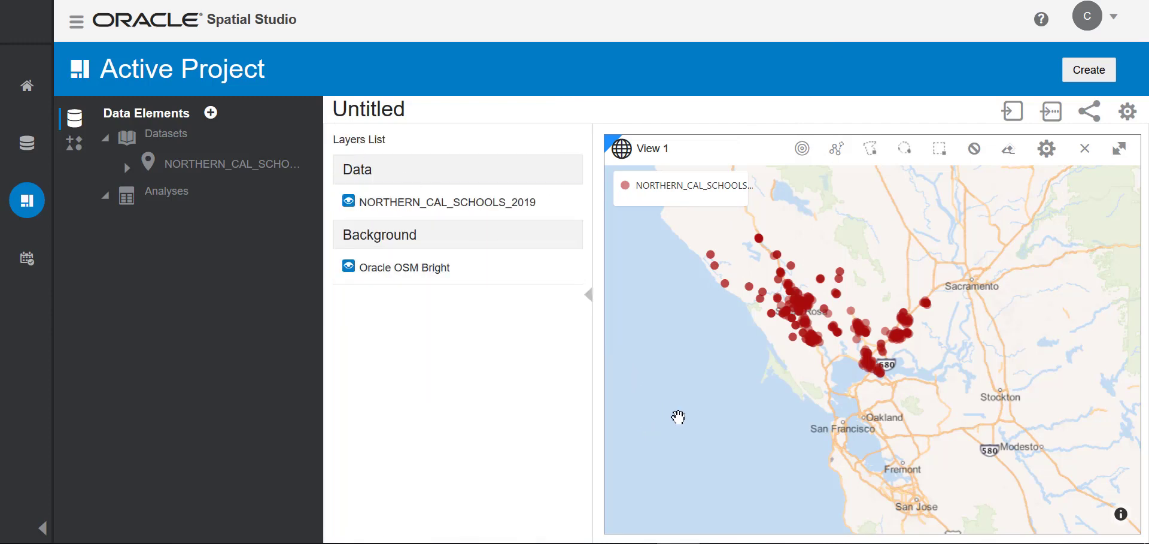
pyautogui.scroll(-1, 758, 436)
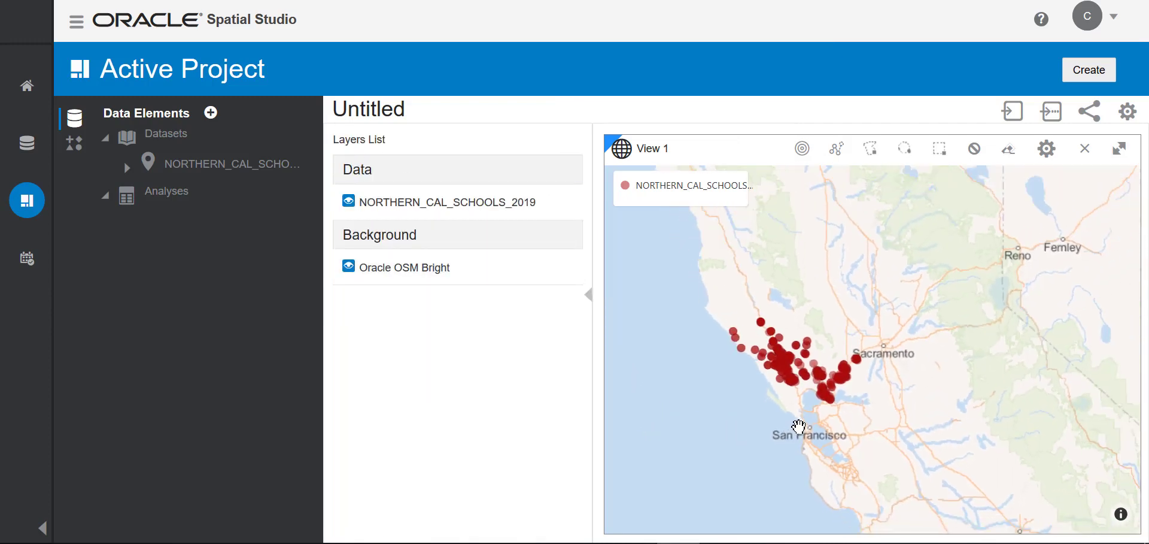
pyautogui.scroll(-1, 799, 426)
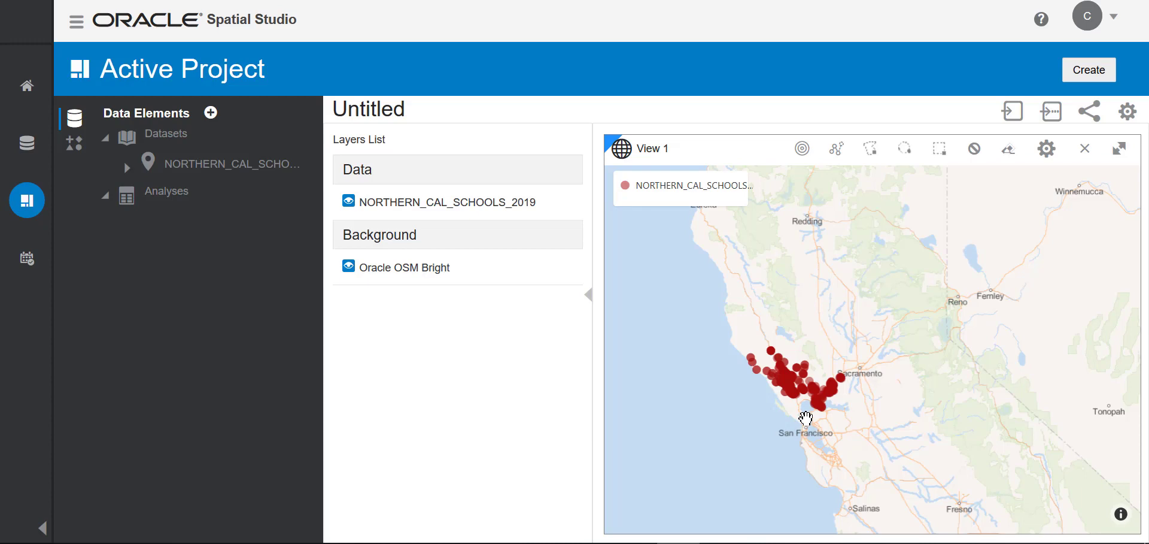
pyautogui.scroll(1, 805, 411)
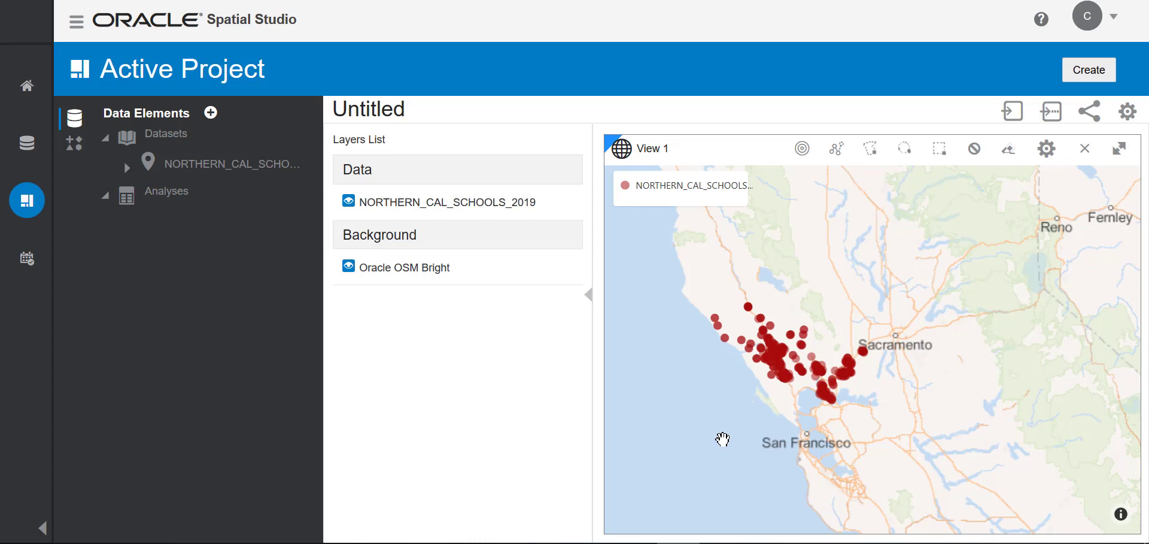
# - Add the MAJOR_FIRE_20172018_TEST dataset to the project's Data Elements
pyautogui.click(211, 112)
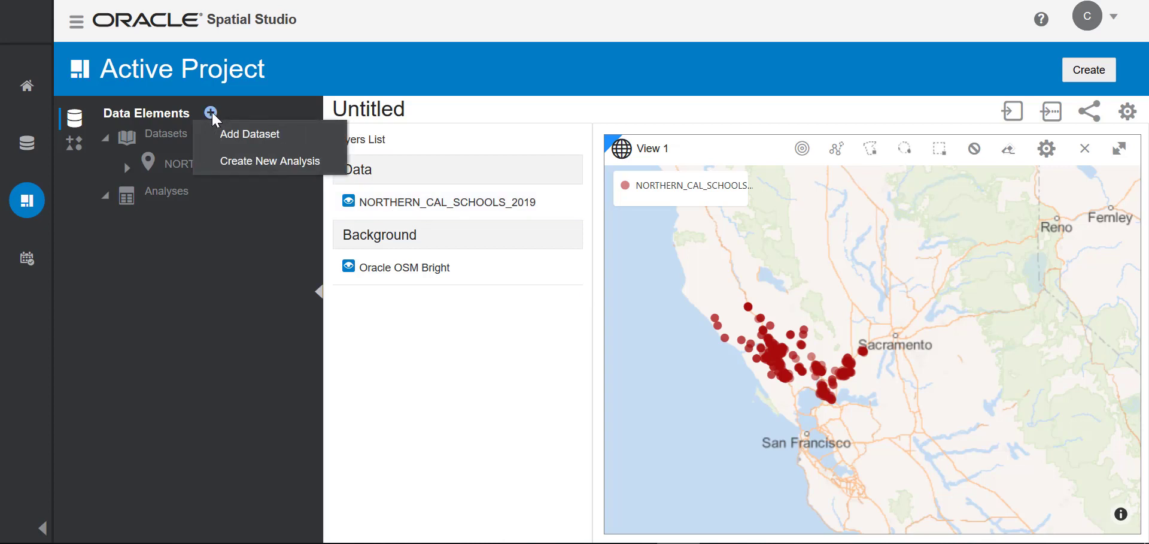
pyautogui.click(249, 135)
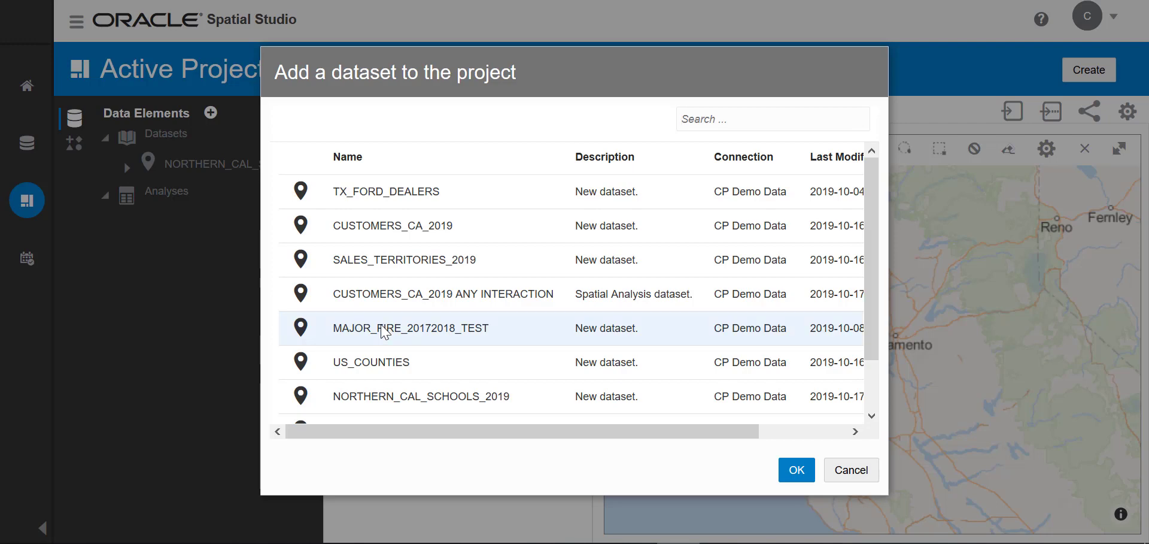
pyautogui.click(796, 474)
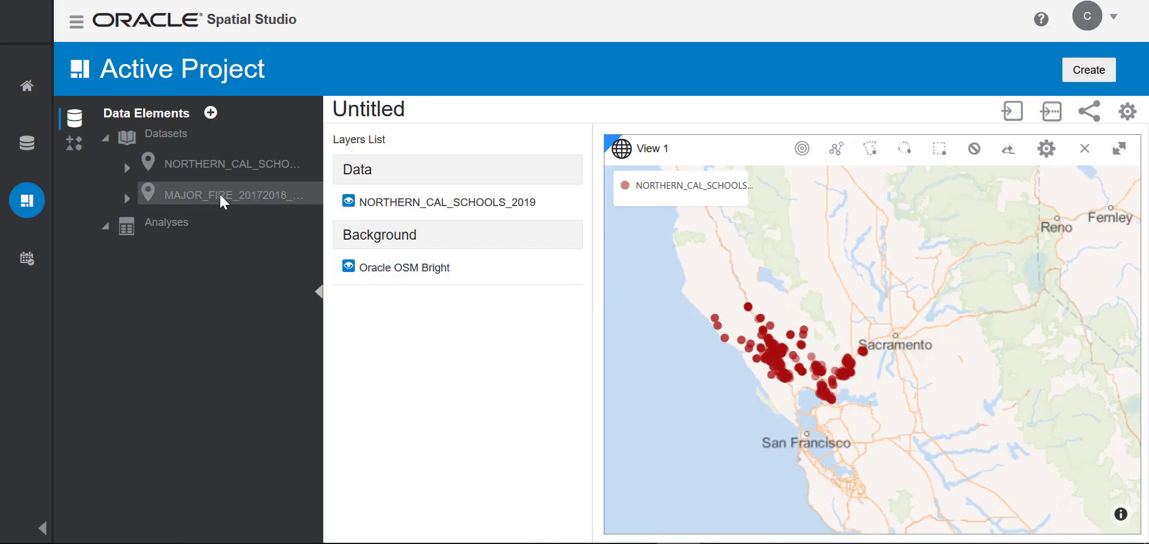
# - Place MAJOR_FIRE_20172018_TEST on the map as outlined fire perimeters and zoom into the Bay Area
pyautogui.moveTo(220, 196); pyautogui.dragTo(826, 375)
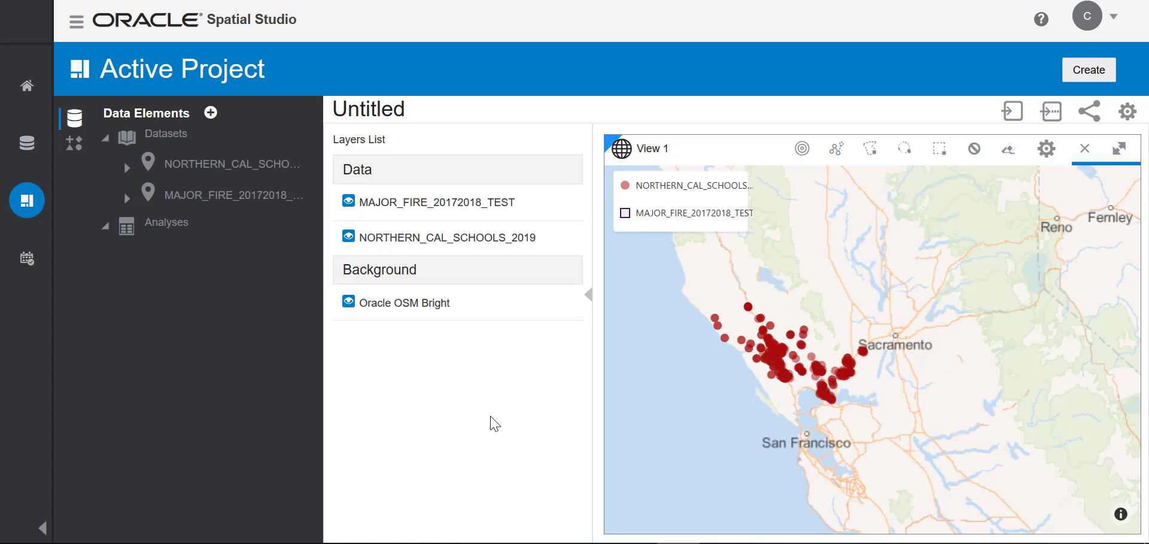
pyautogui.scroll(1, 707, 395)
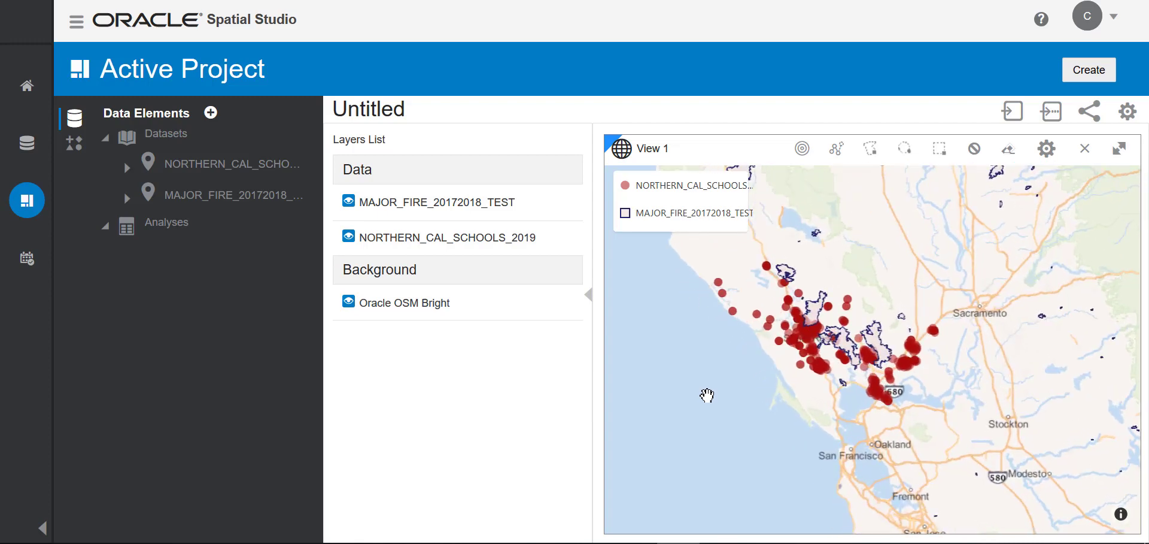
pyautogui.scroll(1, 707, 395)
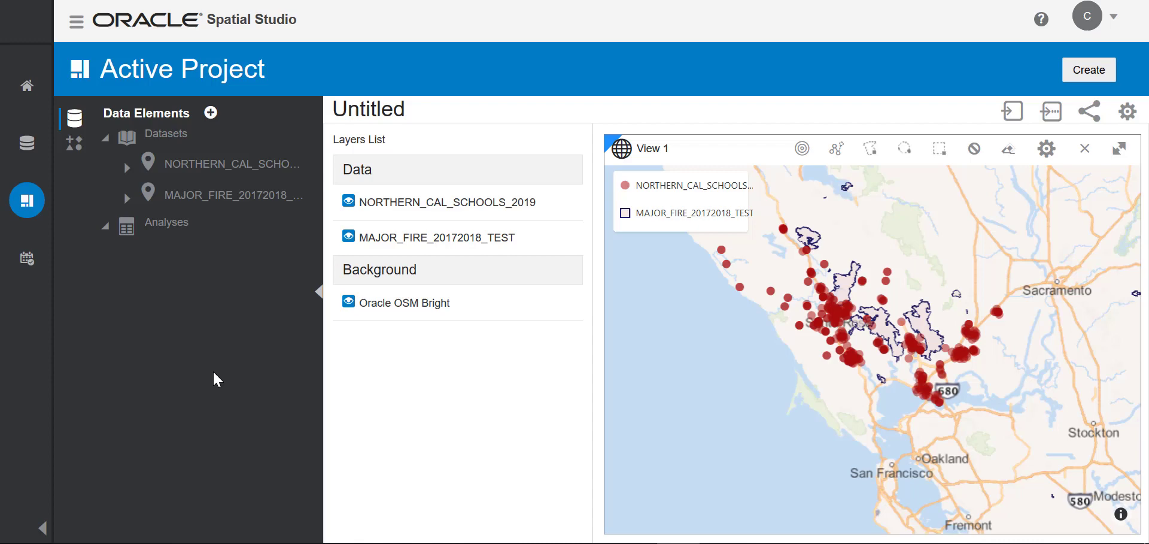
# - Start an SDO_WITHIN_DISTANCE spatial analysis on the NORTHERN_CAL_SCHOOLS_2019 layer
pyautogui.click(568, 204)
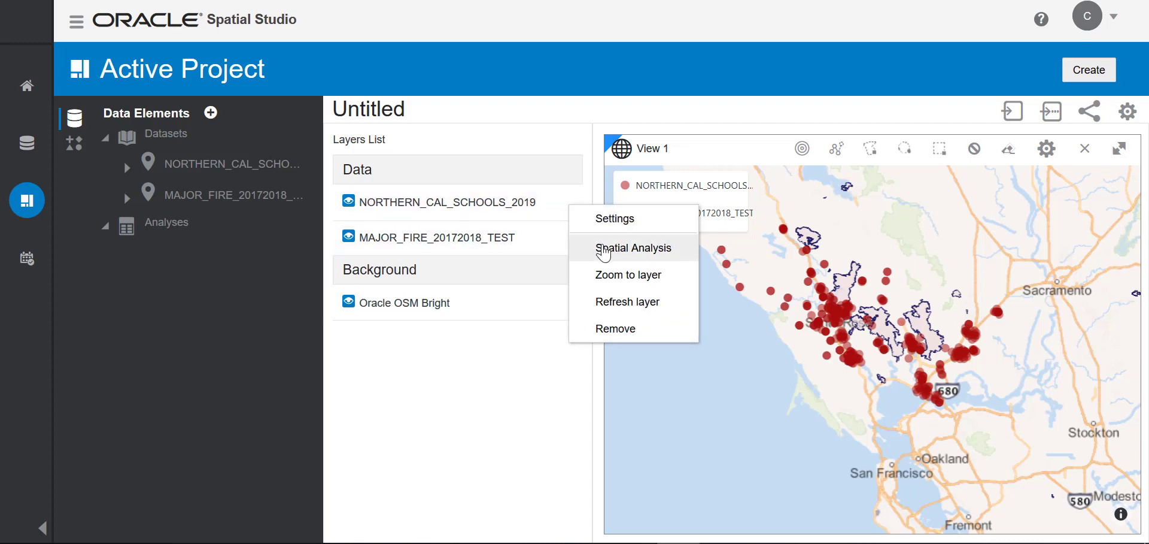
pyautogui.click(605, 250)
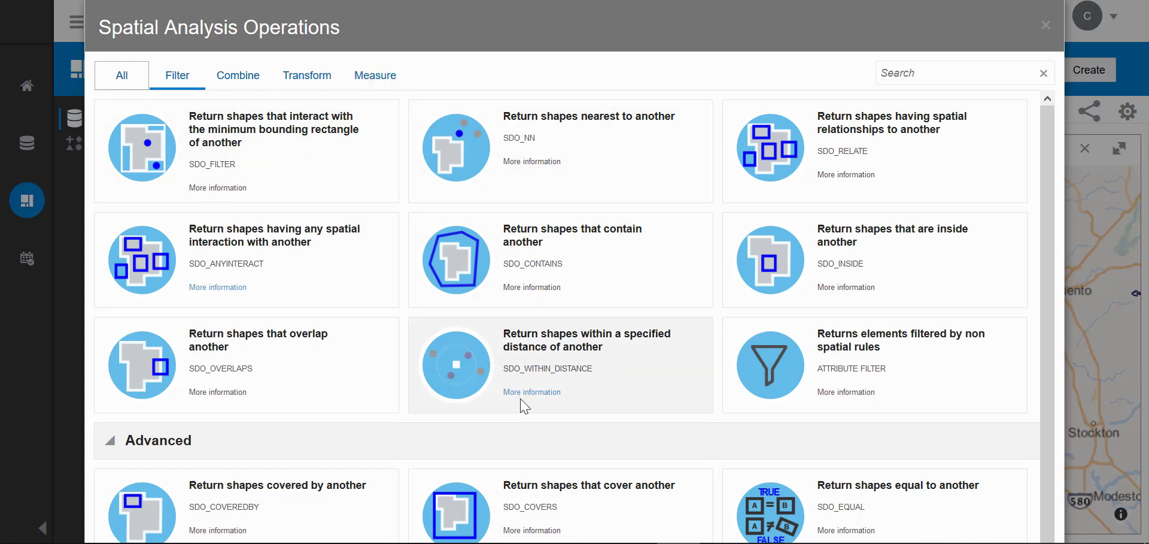
pyautogui.click(586, 390)
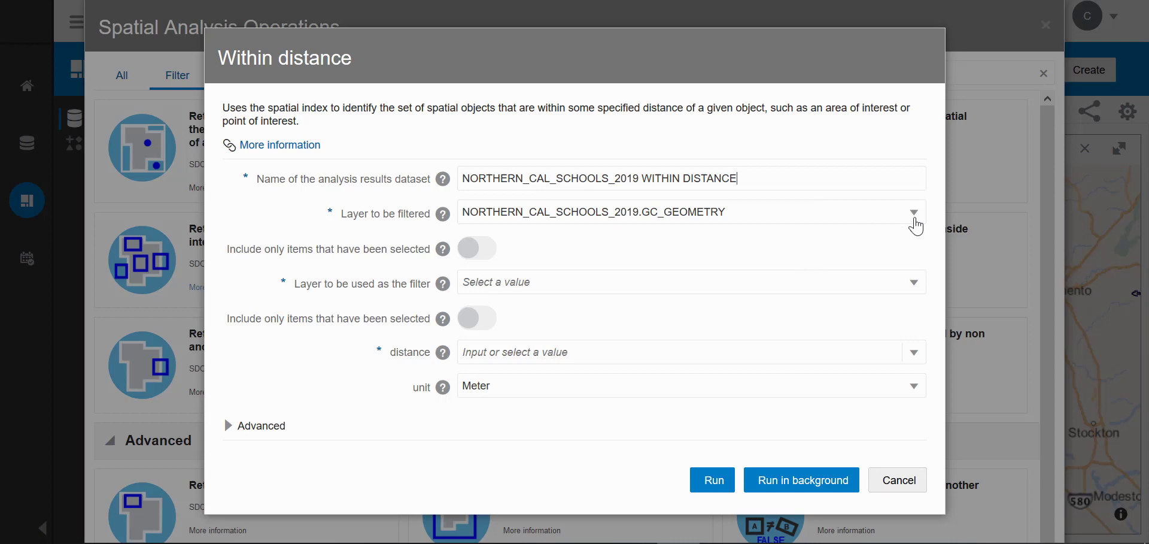
# - Run the within-distance analysis using MAJOR_FIRE_20172018_TEST.GEOM as filter, distance 2, unit Mile
pyautogui.click(909, 285)
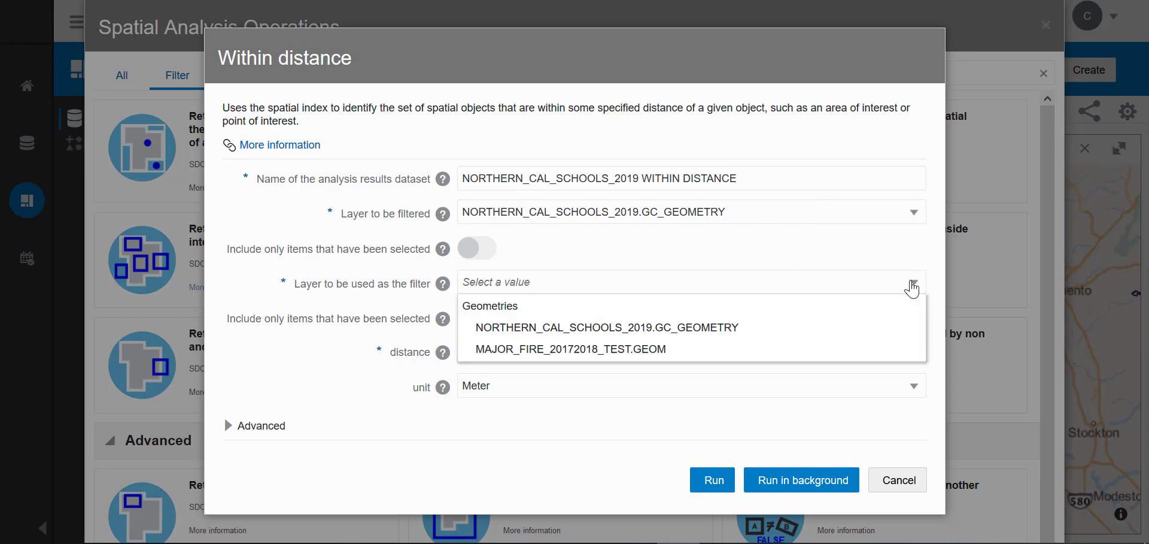
pyautogui.click(681, 349)
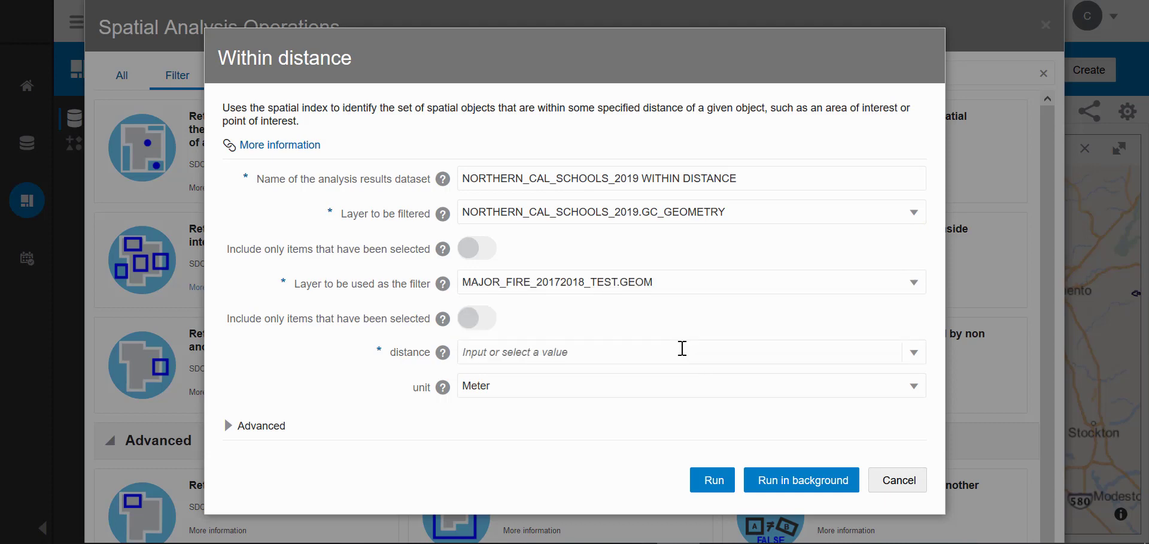
pyautogui.click(631, 351)
pyautogui.write('2')
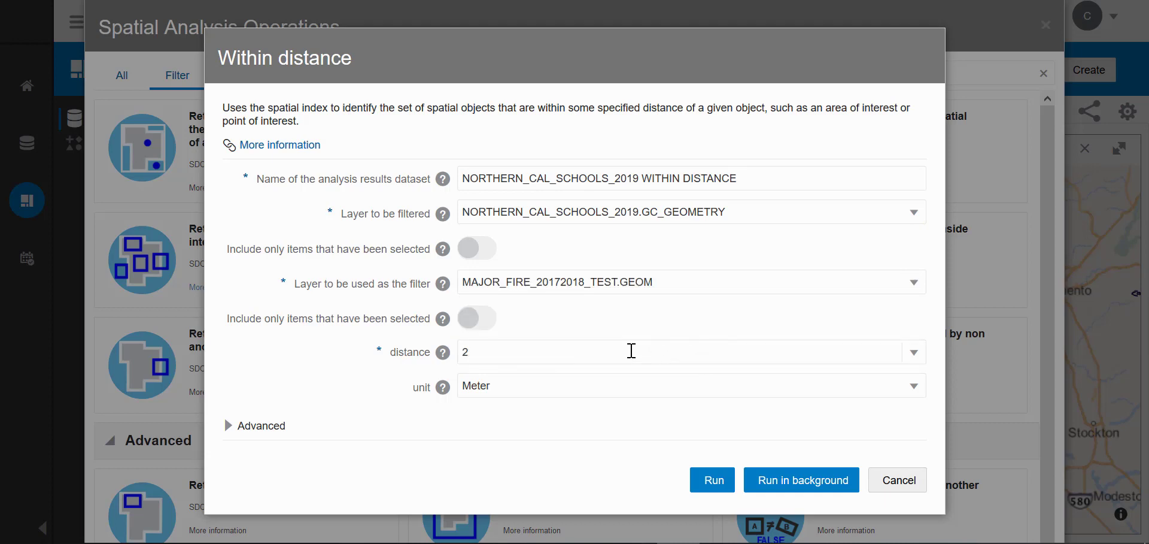
pyautogui.click(915, 388)
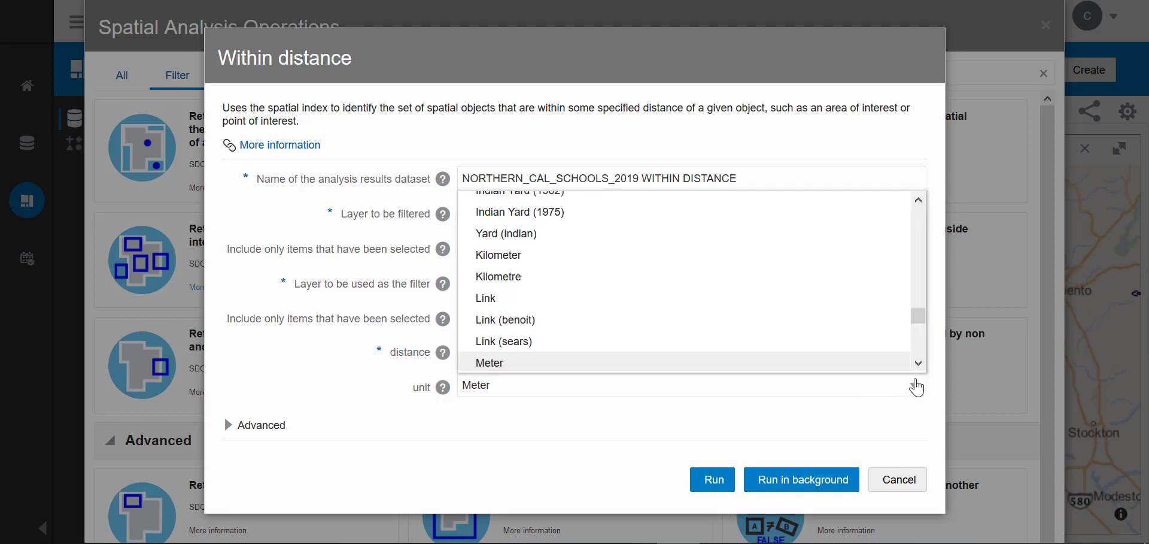
pyautogui.scroll(-3, 922, 366)
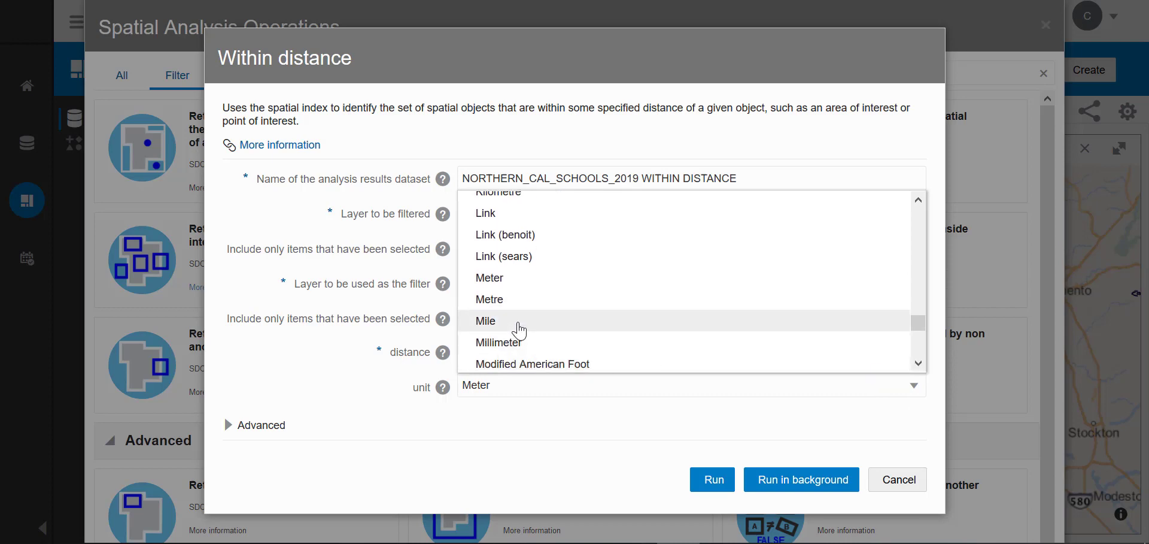
pyautogui.click(521, 327)
pyautogui.click(713, 486)
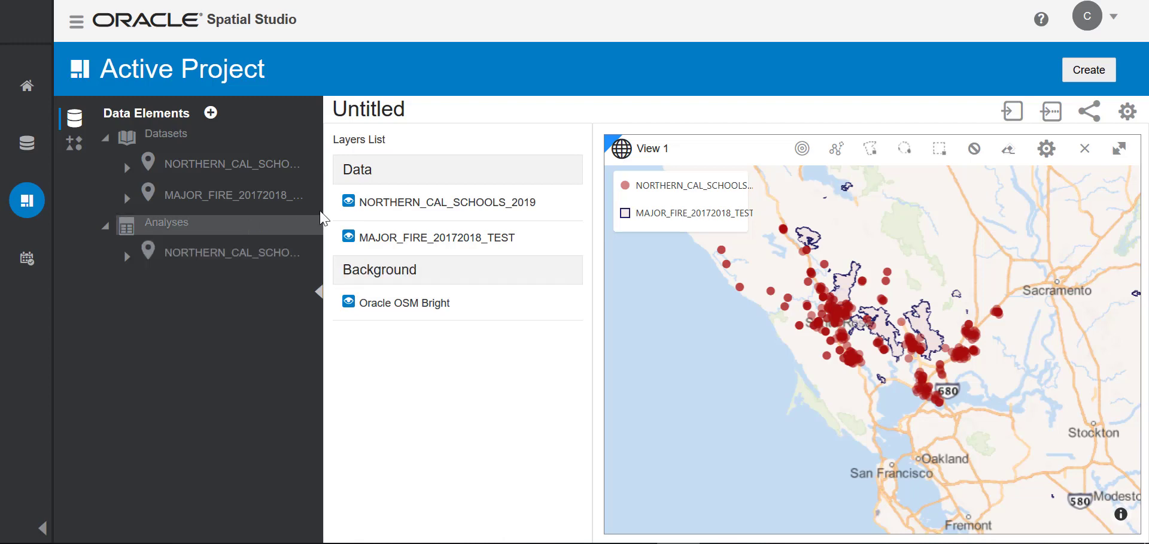
# - Hide NORTHERN_CAL_SCHOOLS_2019, map the within-distance results instead, and pan to the fire zones
pyautogui.click(351, 205)
pyautogui.moveTo(234, 252); pyautogui.dragTo(762, 300)
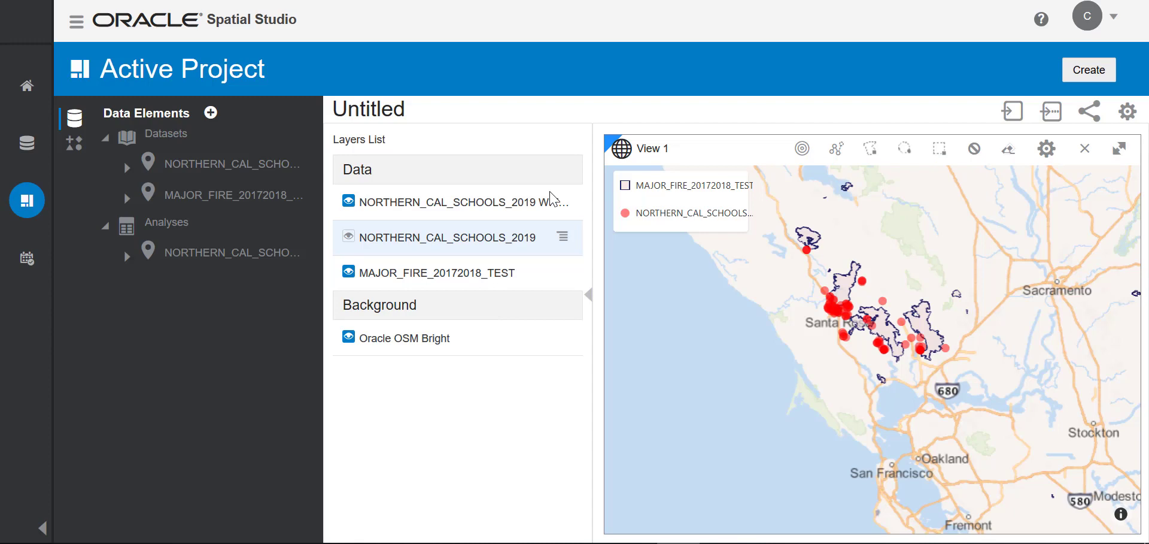
pyautogui.moveTo(557, 198)
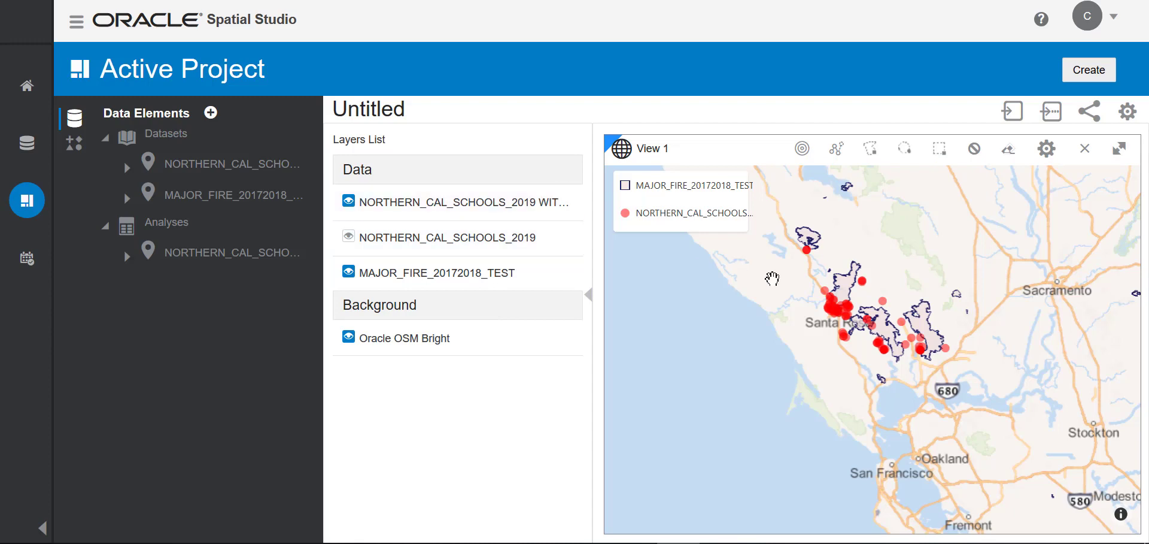
pyautogui.scroll(1, 771, 279)
pyautogui.moveTo(796, 349); pyautogui.dragTo(729, 319)
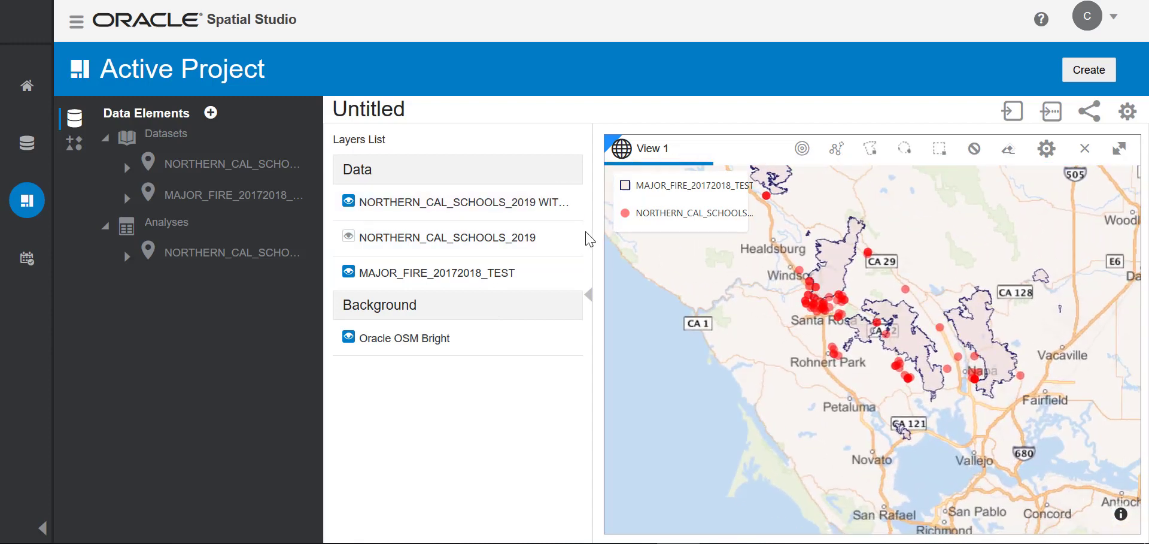
pyautogui.moveTo(582, 213)
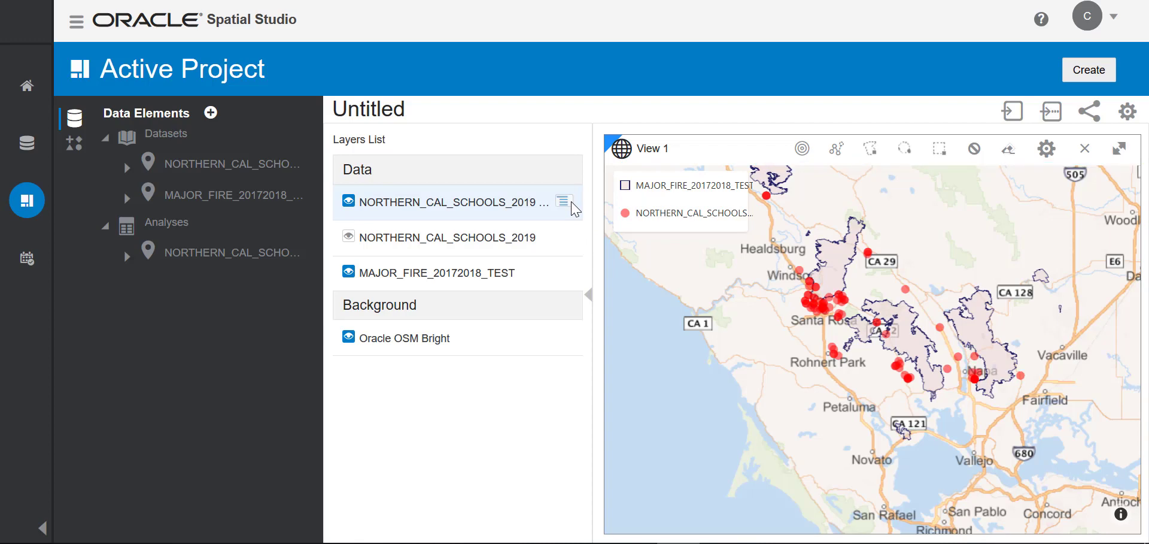
# - Set the within-distance results layer's point colour to blue #001eff
pyautogui.click(567, 202)
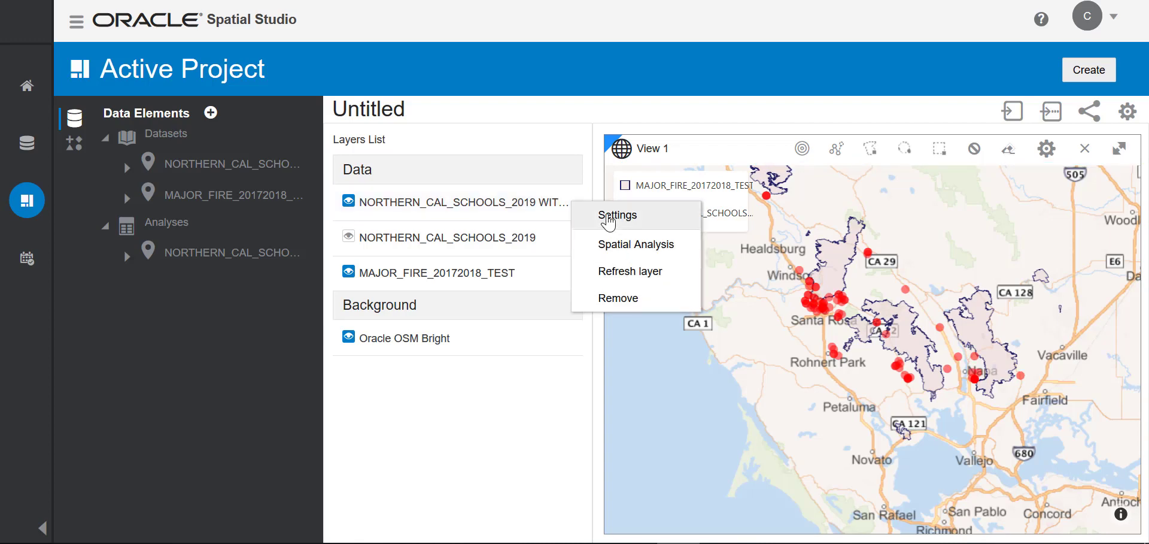
pyautogui.click(608, 215)
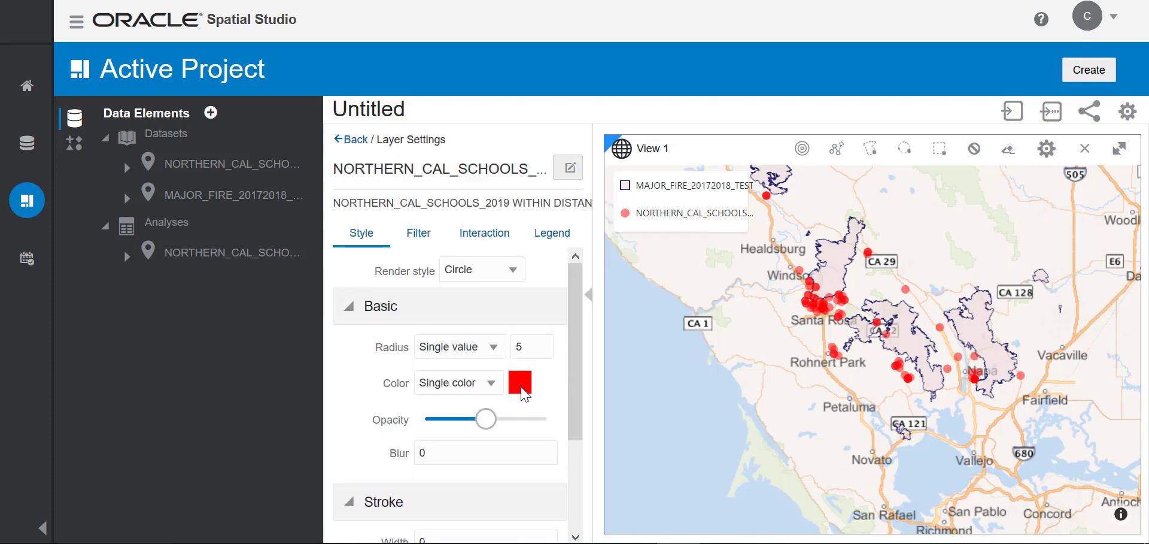
pyautogui.doubleClick(520, 383)
pyautogui.click(804, 145)
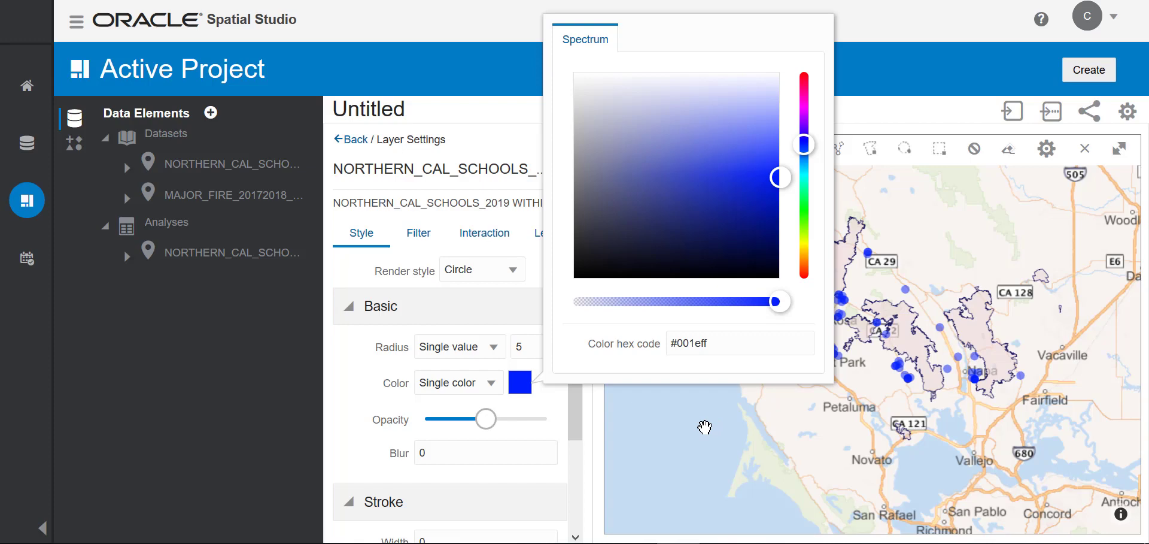
pyautogui.click(665, 430)
# - Enable tooltips on the results layer showing the SCHOOL column
pyautogui.click(490, 237)
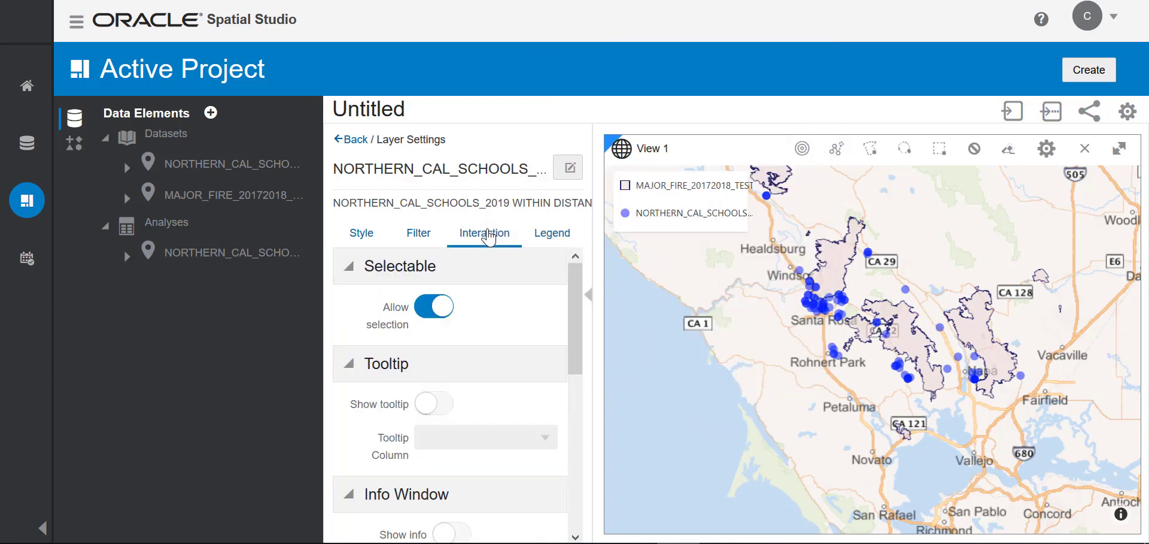
pyautogui.click(435, 405)
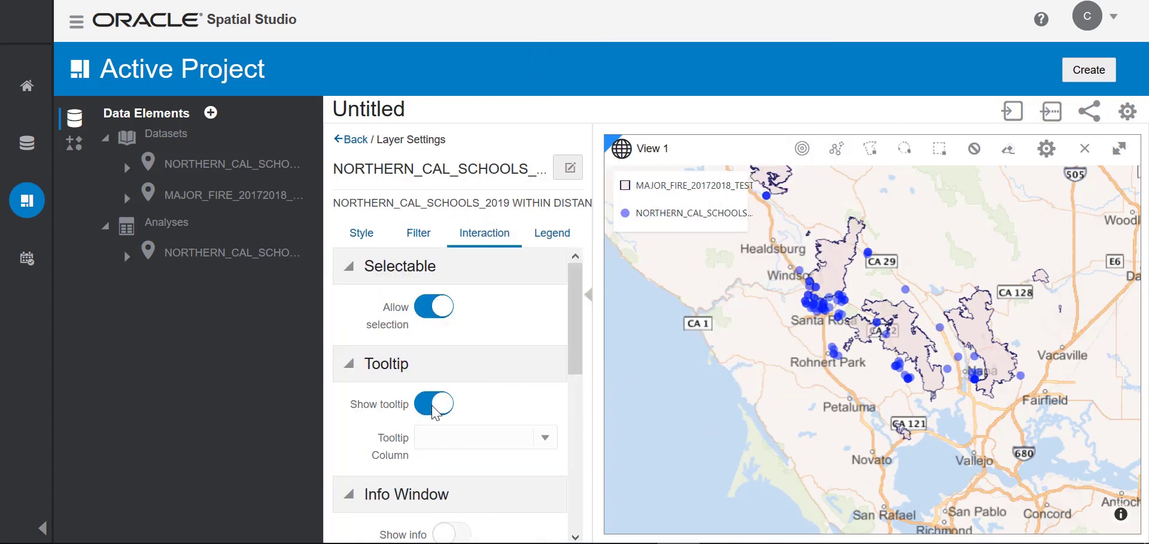
pyautogui.click(545, 438)
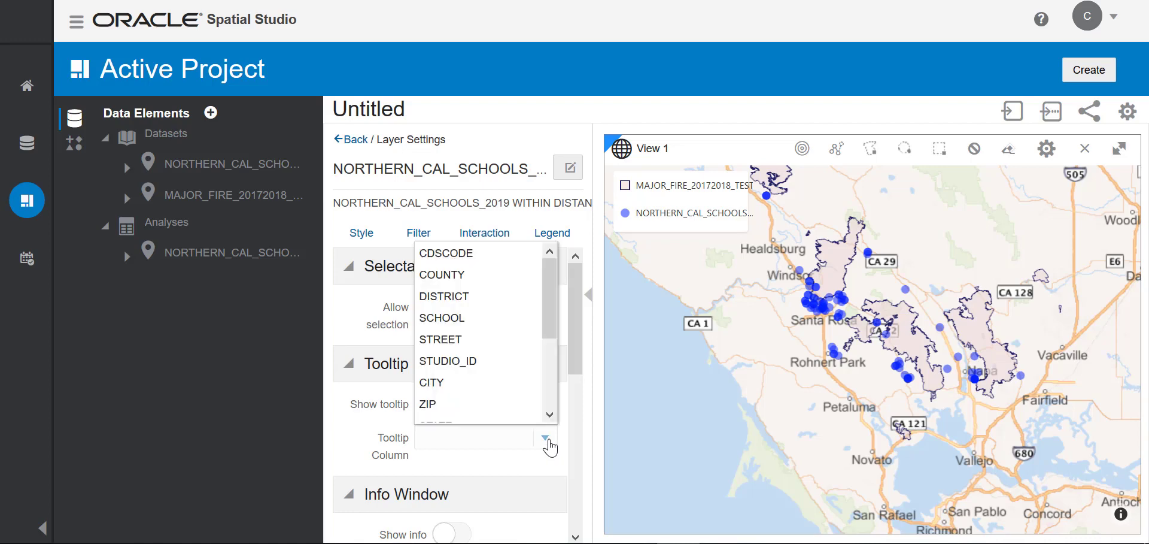
pyautogui.click(497, 320)
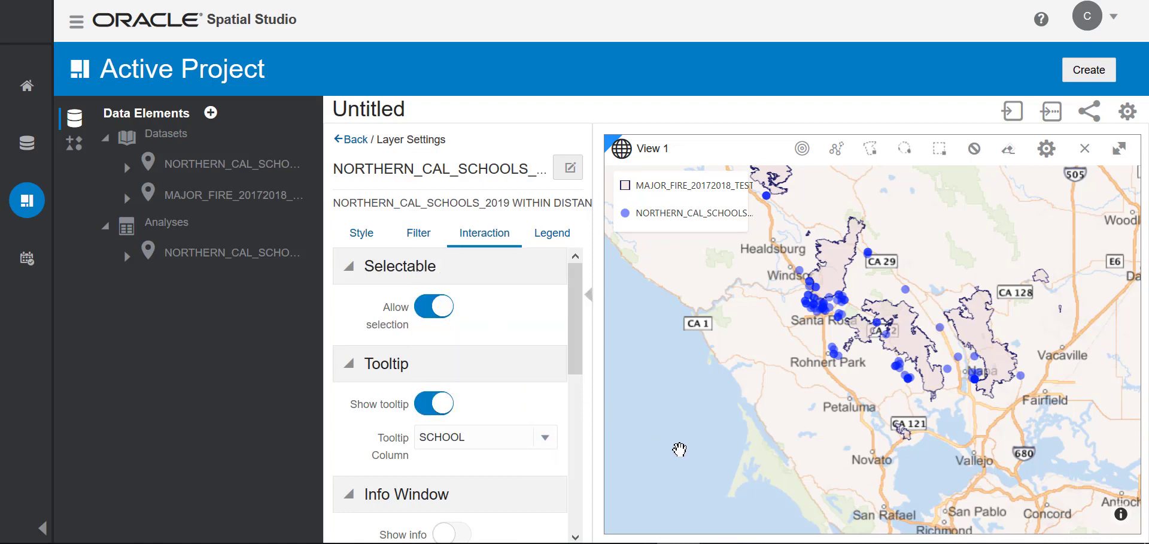
# - Set the View 1 legend position to Top right in Visualization Settings
pyautogui.moveTo(835, 355)
pyautogui.click(1050, 149)
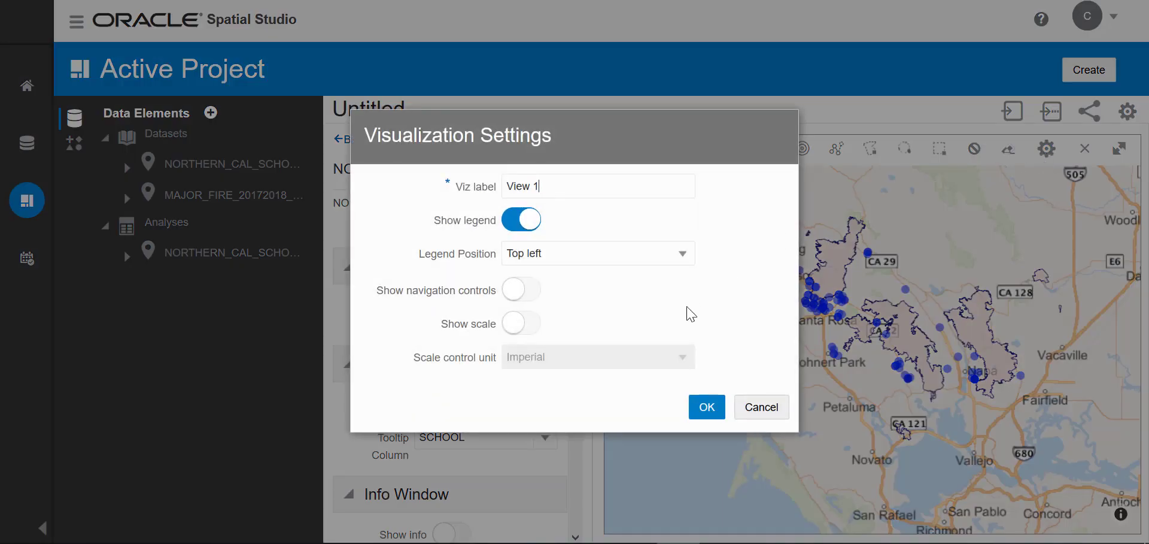
pyautogui.click(685, 256)
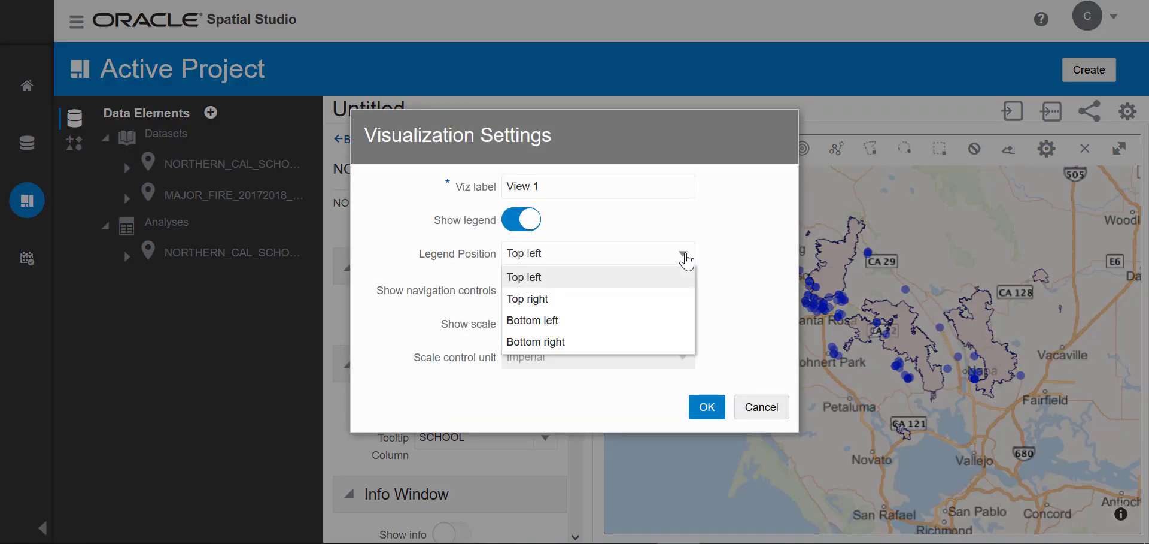
pyautogui.click(605, 299)
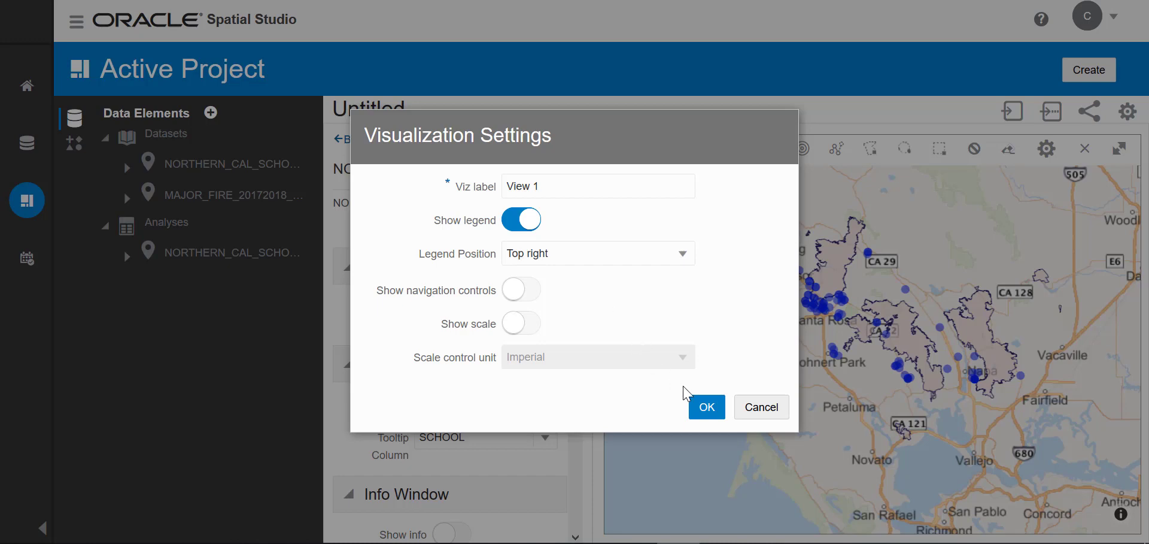
pyautogui.click(707, 407)
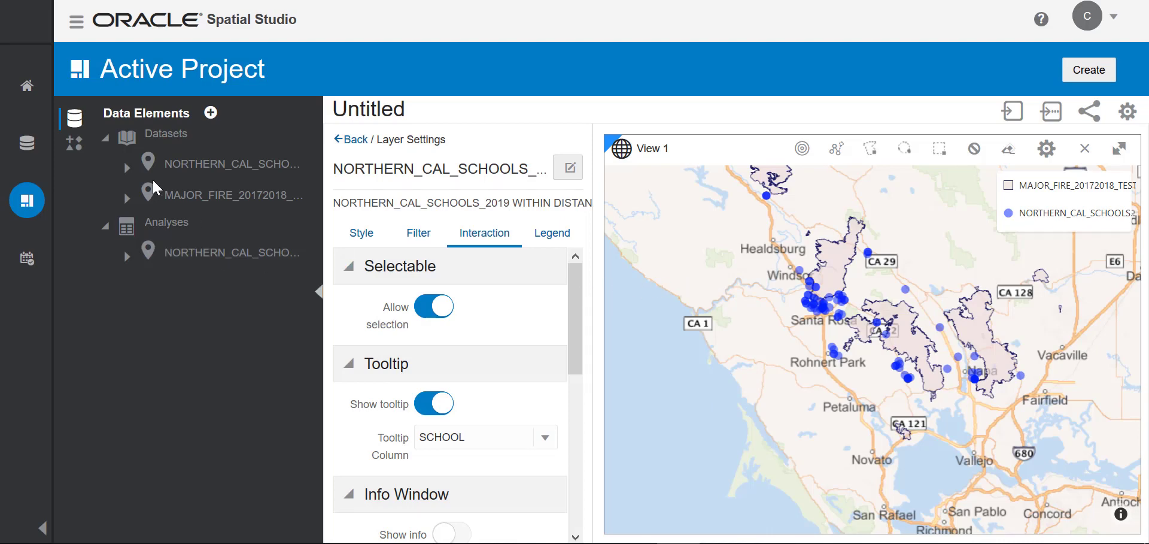
# - Add a table view of the within-distance results above the map, then browse to page 3
pyautogui.click(74, 146)
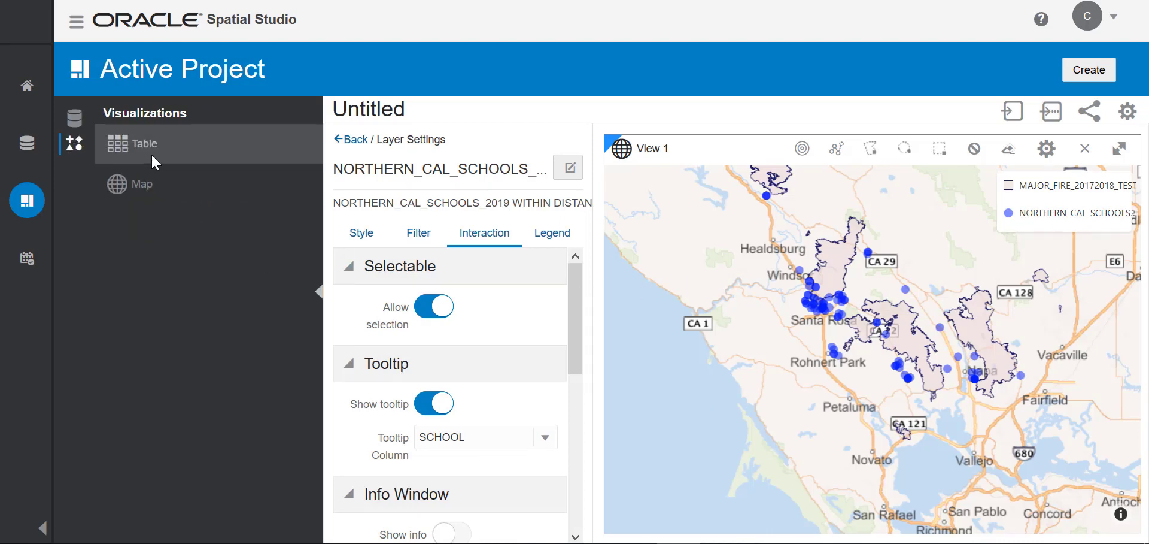
pyautogui.moveTo(150, 153); pyautogui.dragTo(694, 134)
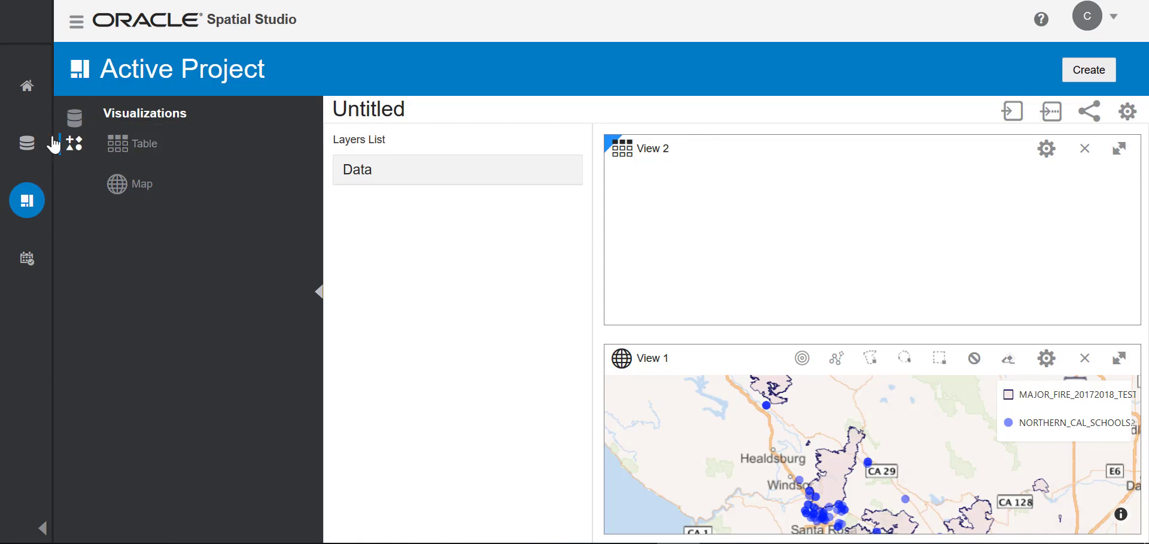
pyautogui.click(84, 120)
pyautogui.moveTo(205, 252); pyautogui.dragTo(832, 210)
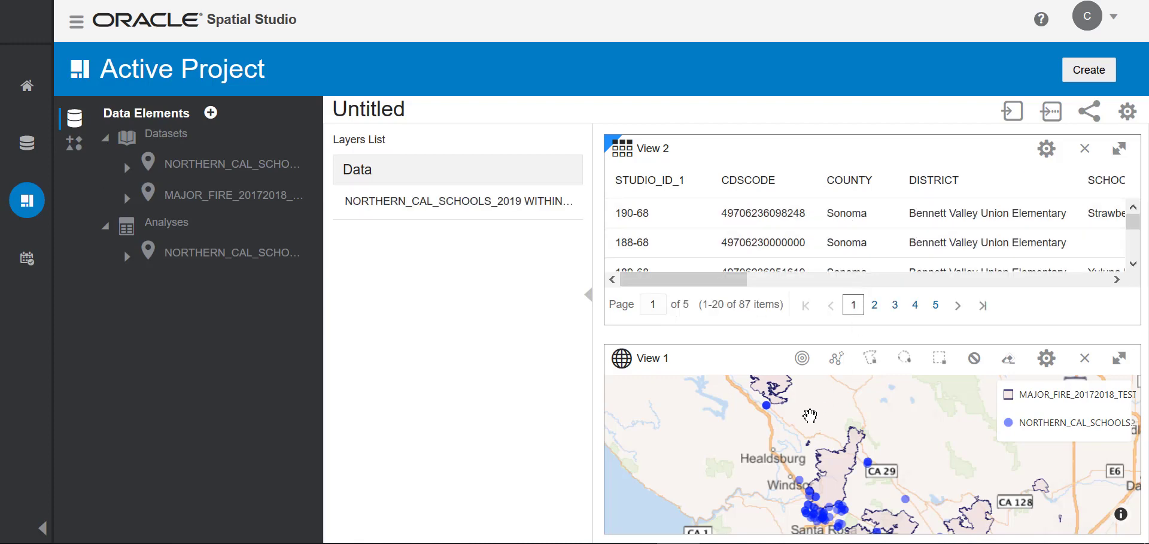
pyautogui.click(814, 497)
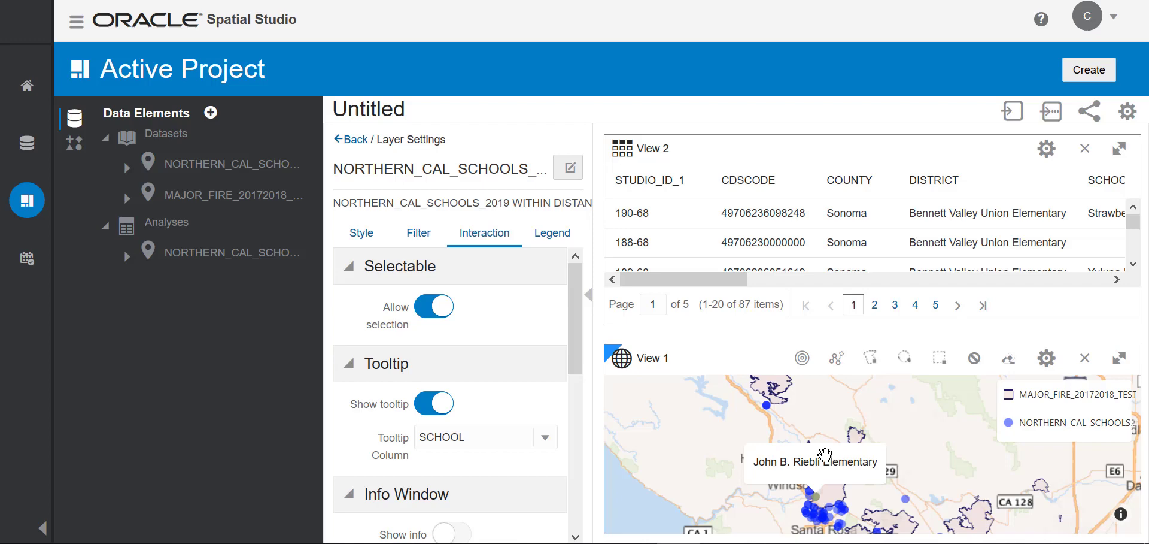
pyautogui.click(841, 242)
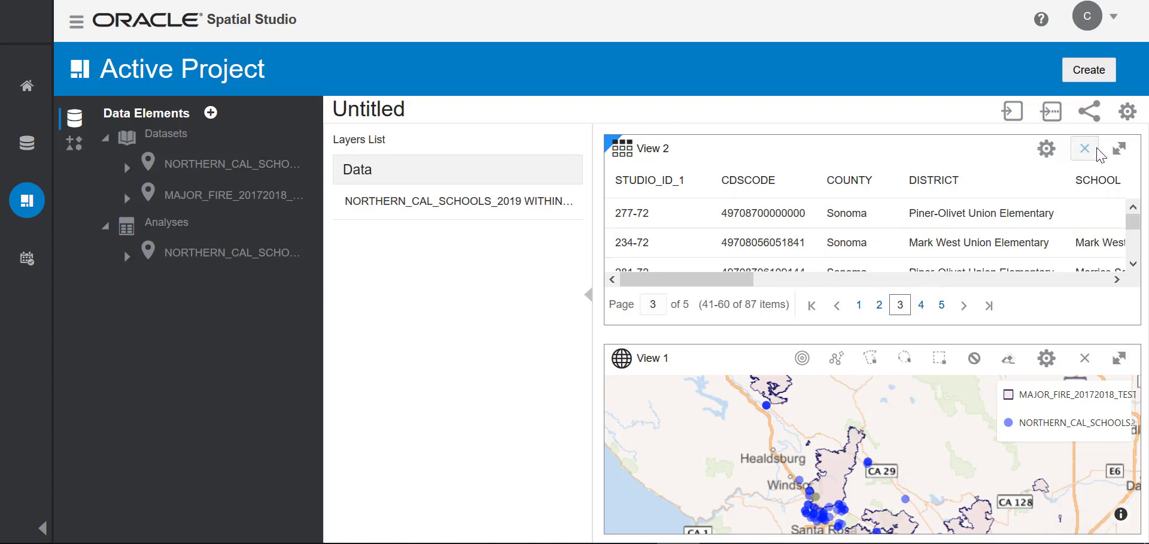
# - Close the View 2 results table, then review the within-distance dataset's columns in Properties without changes
pyautogui.click(1085, 149)
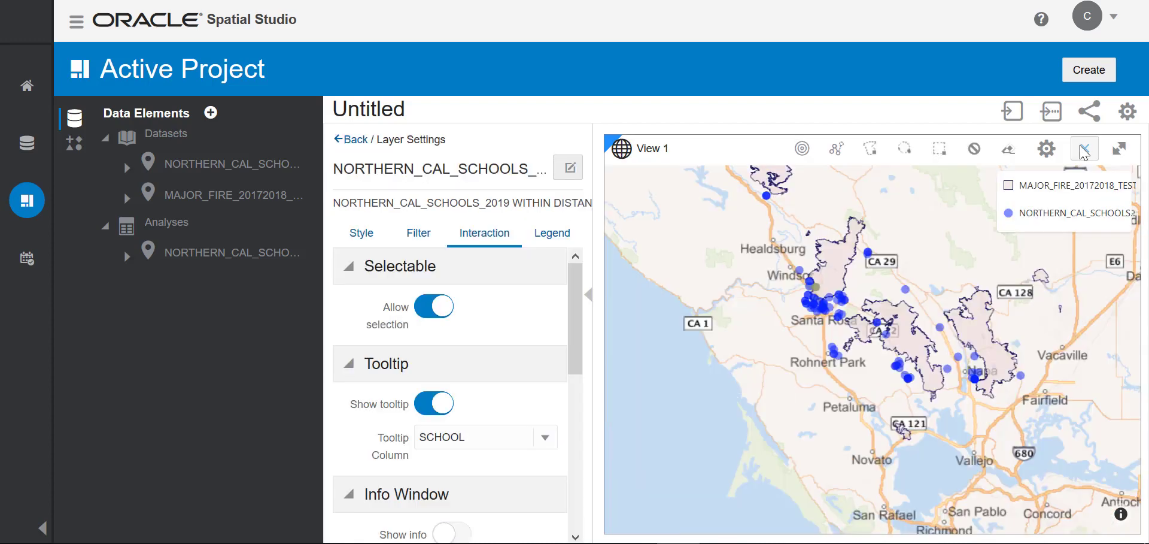
pyautogui.rightClick(279, 257)
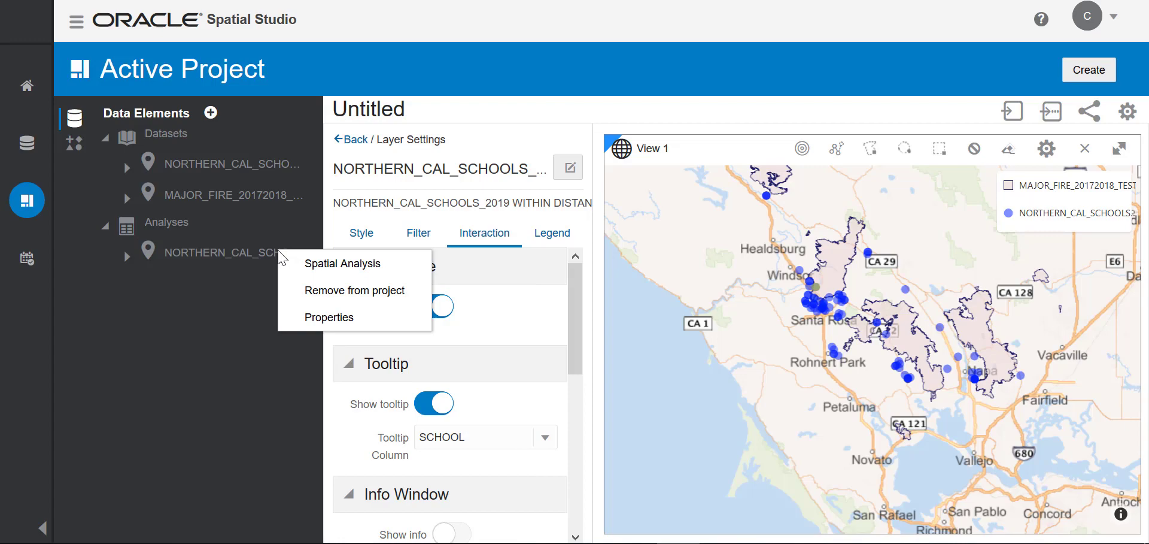
pyautogui.click(318, 317)
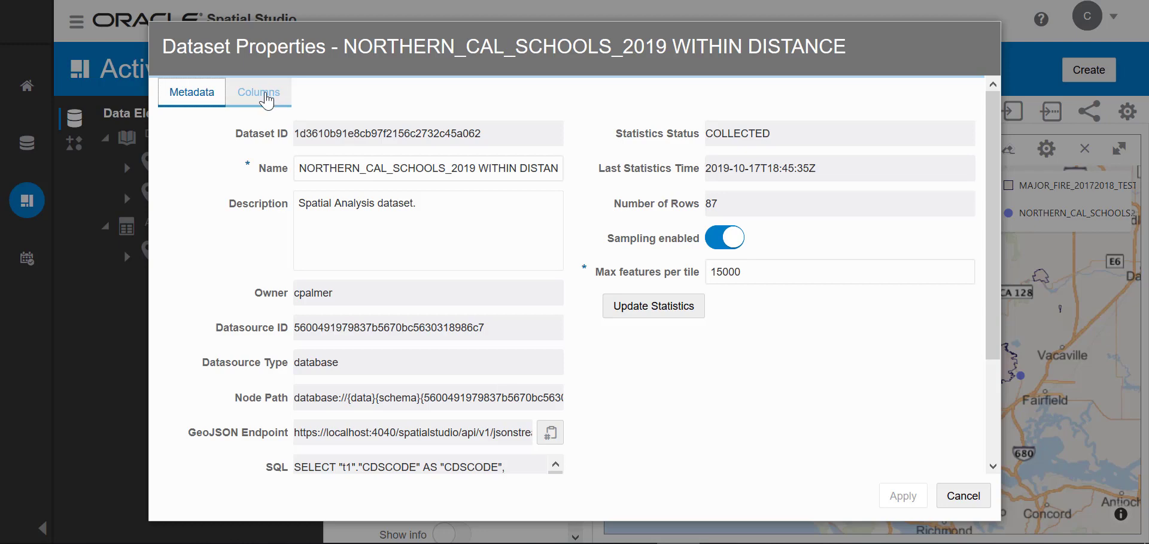
pyautogui.click(267, 101)
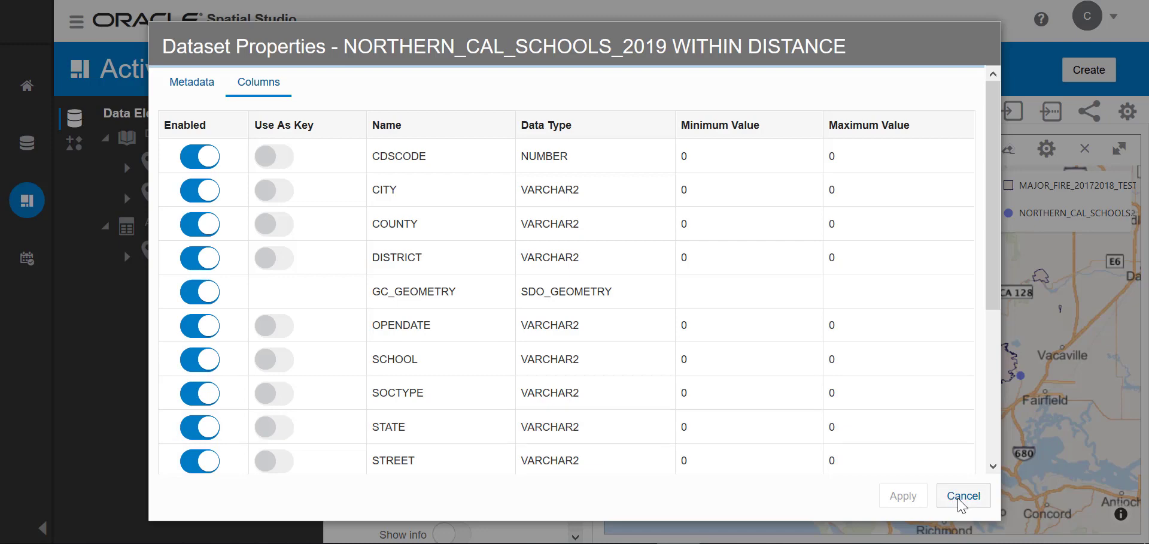
pyautogui.click(962, 502)
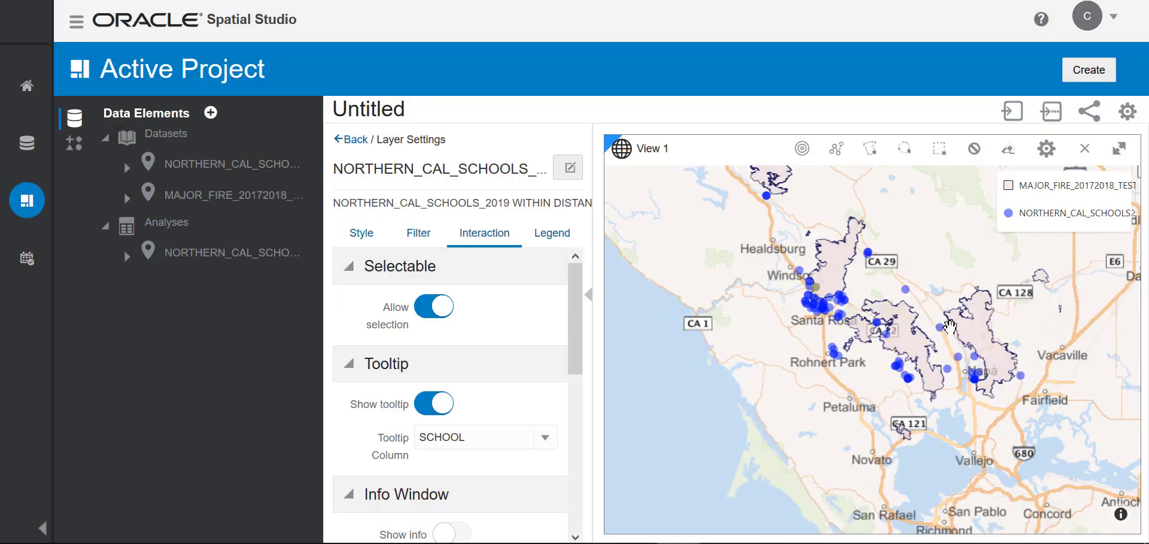
# - Save the project under the name 'Northern CA Schools and Fire Zones'
pyautogui.click(1021, 115)
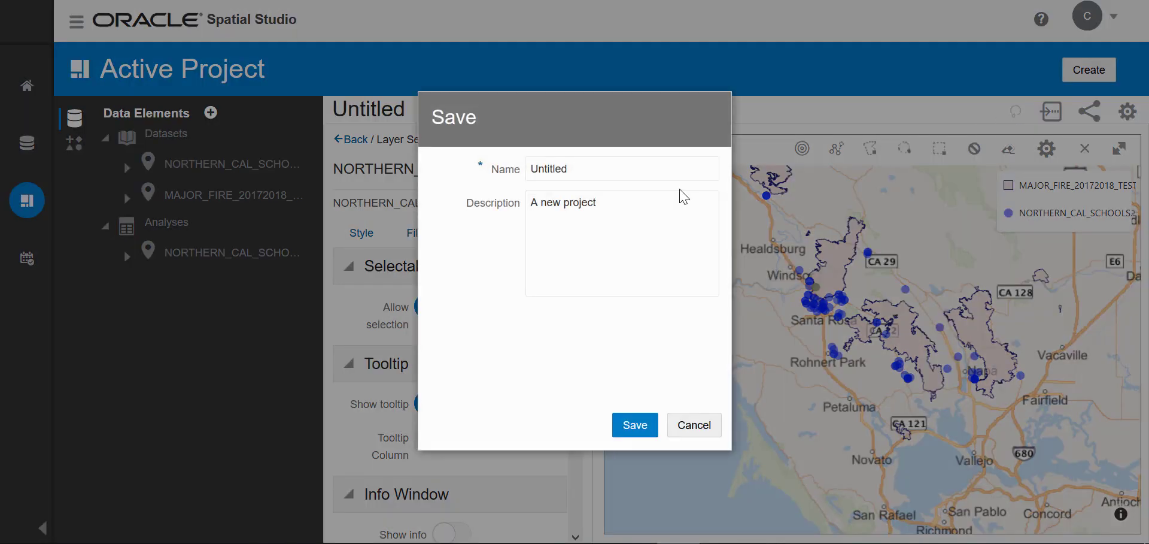
pyautogui.press('BackSpace')
pyautogui.press('BackSpace')
pyautogui.press('BackSpace')
pyautogui.press('BackSpace')
pyautogui.press('BackSpace')
pyautogui.press('BackSpace')
pyautogui.press('BackSpace')
pyautogui.press('BackSpace')
pyautogui.write('Northern CA Schools and Fire Zo')
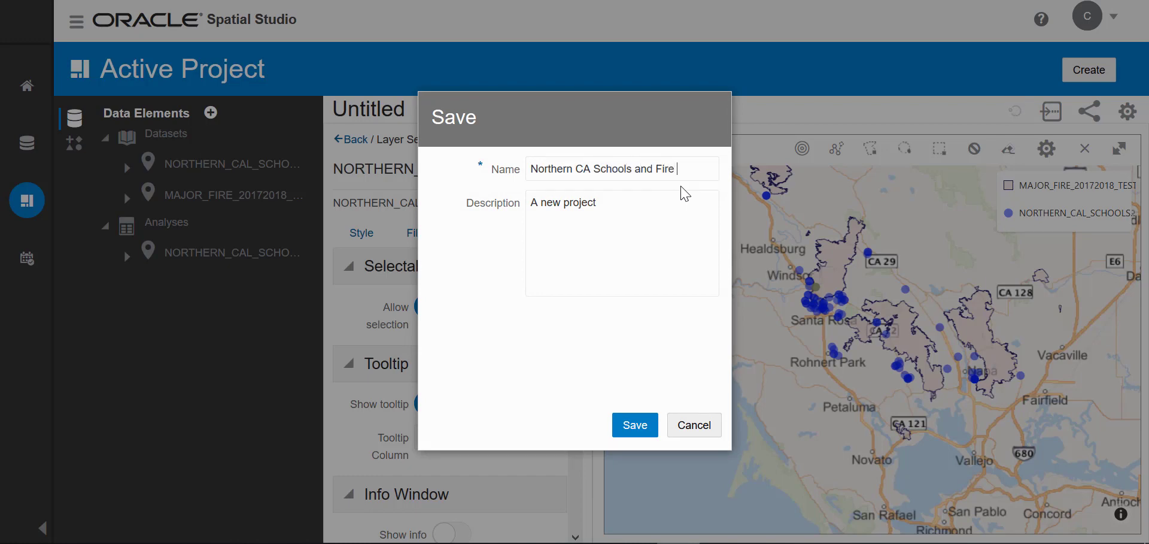
pyautogui.write('nes')
pyautogui.click(635, 424)
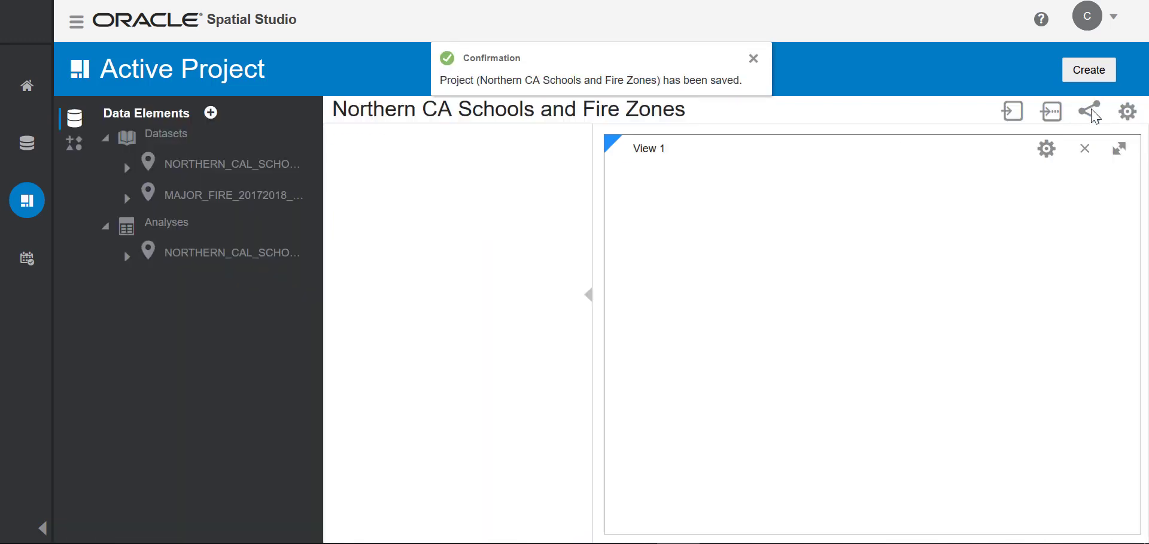
# - Share the project as a published copy with ' - Pub' appended to its name
pyautogui.click(1093, 112)
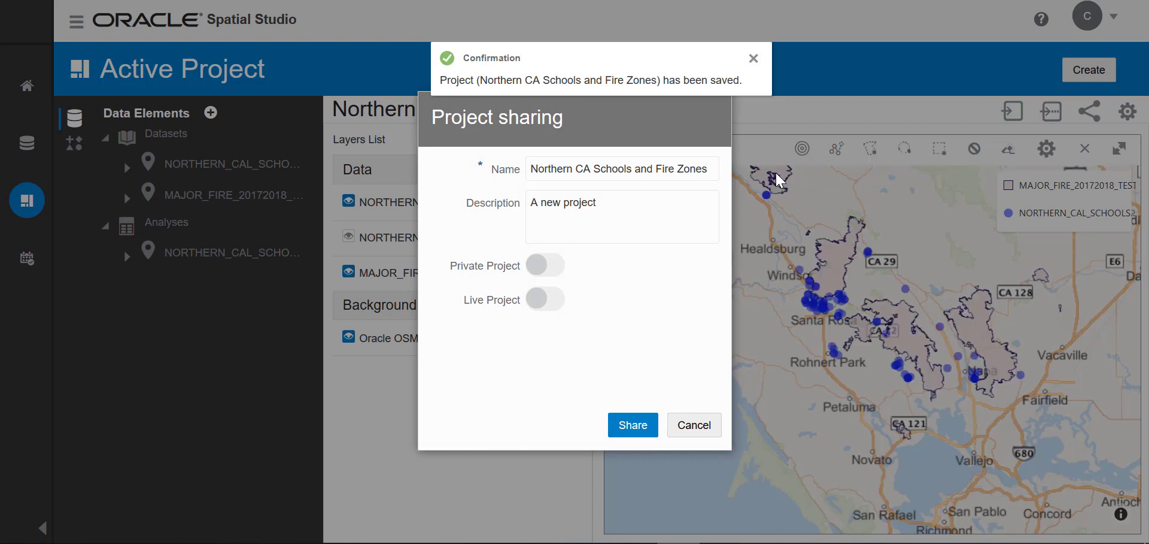
pyautogui.write('- Pub')
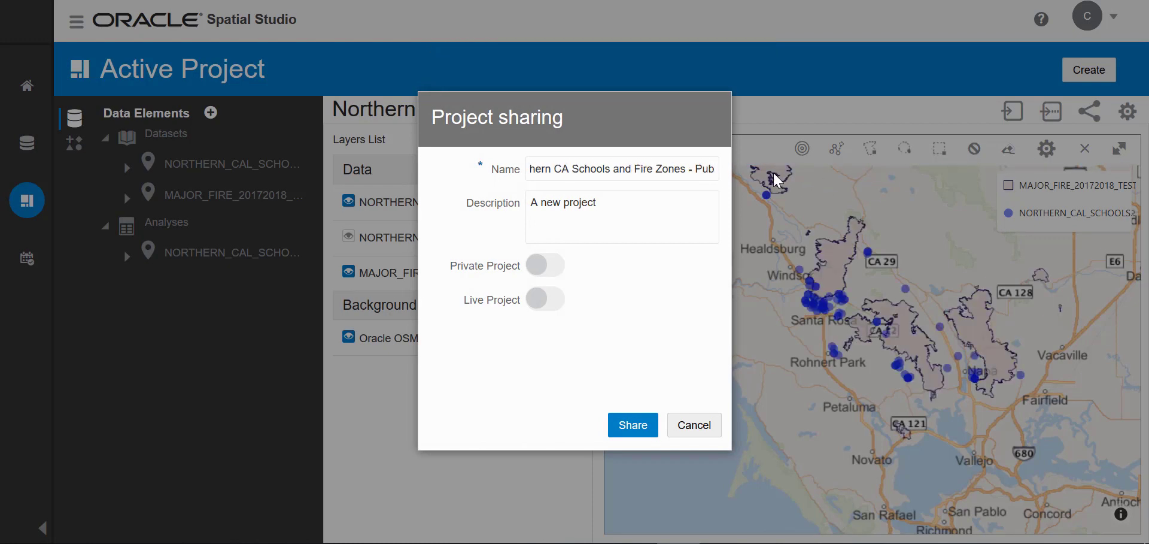
pyautogui.click(634, 425)
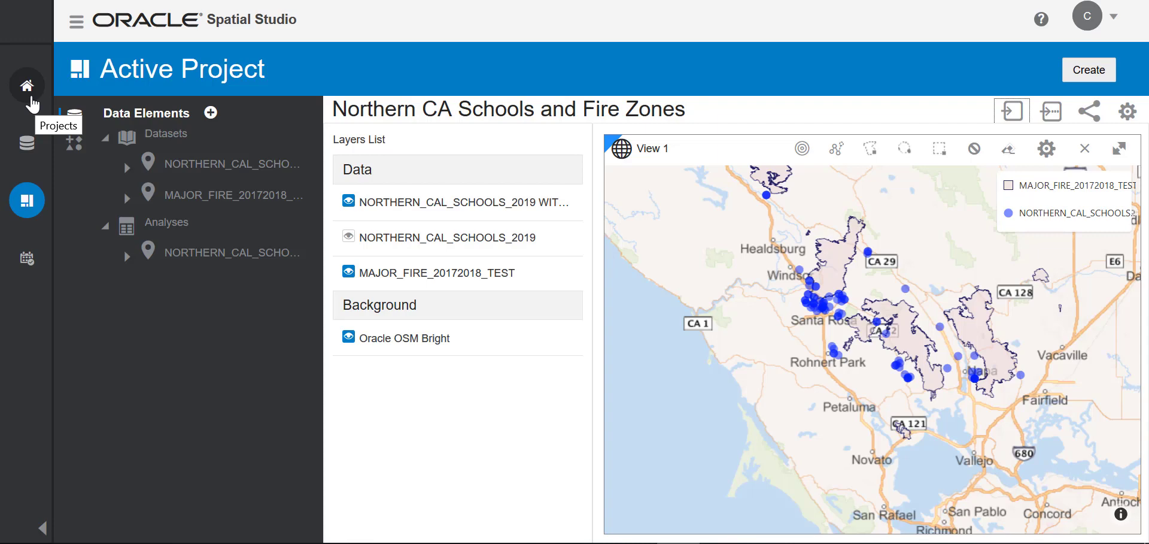
pyautogui.click(32, 100)
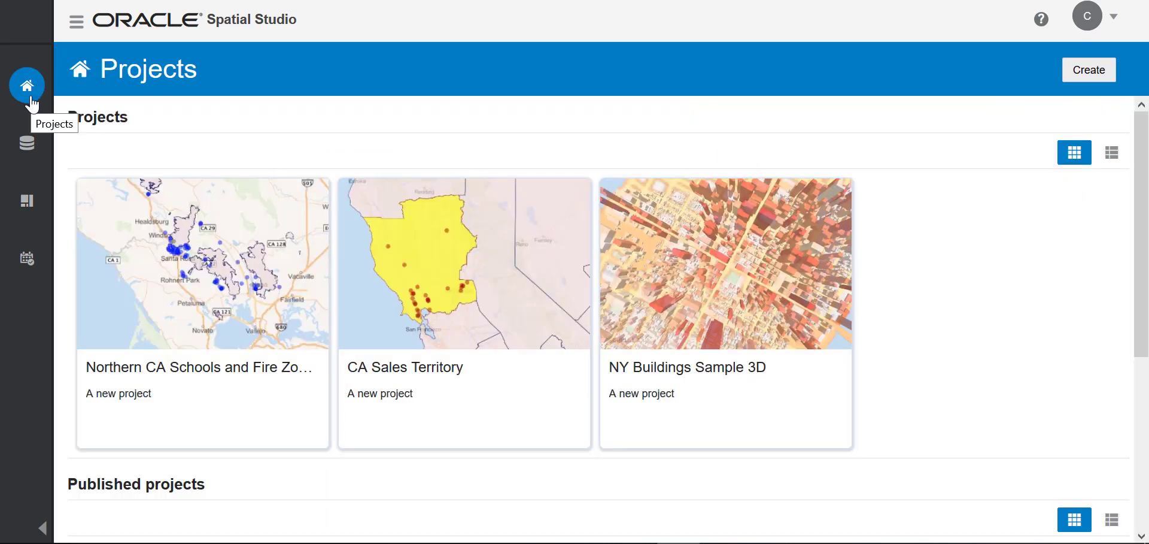
pyautogui.moveTo(215, 262)
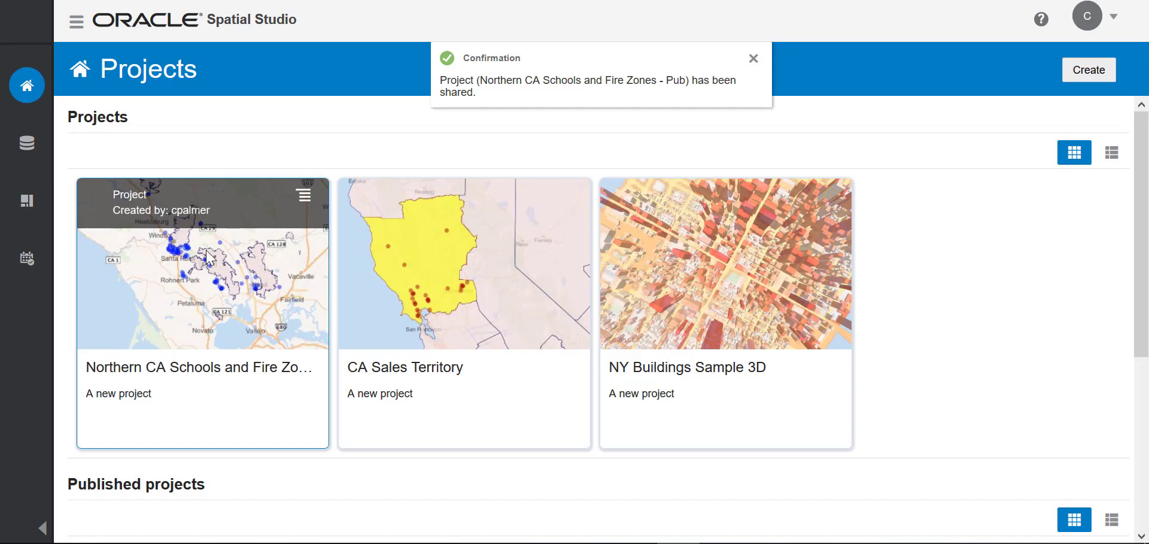
pyautogui.moveTo(1139, 353); pyautogui.dragTo(1108, 495)
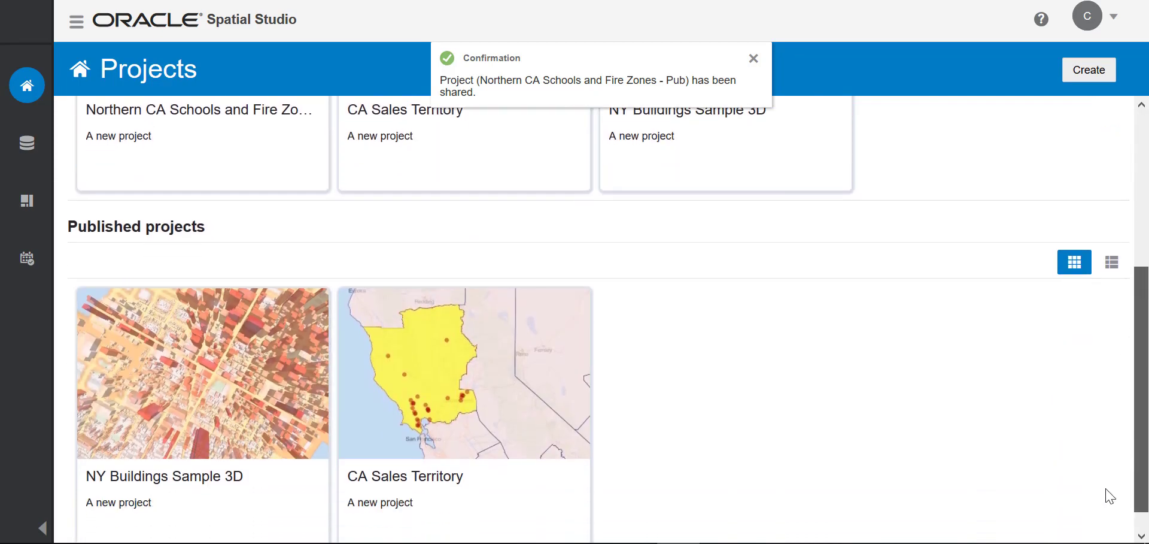
pyautogui.scroll(4, 169, 387)
pyautogui.moveTo(1146, 367); pyautogui.dragTo(1147, 526)
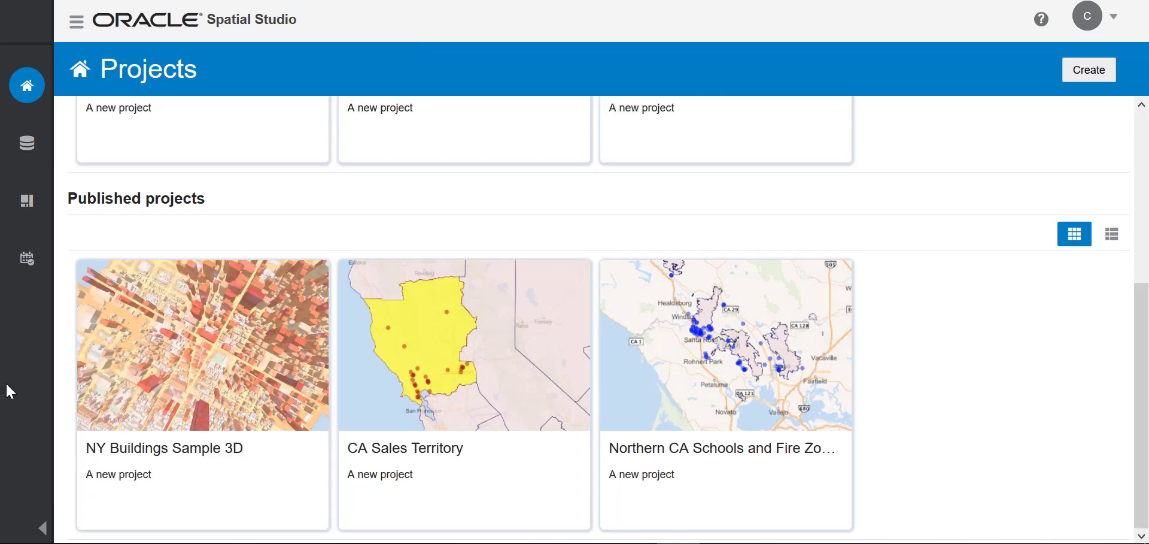
pyautogui.moveTo(123, 413)
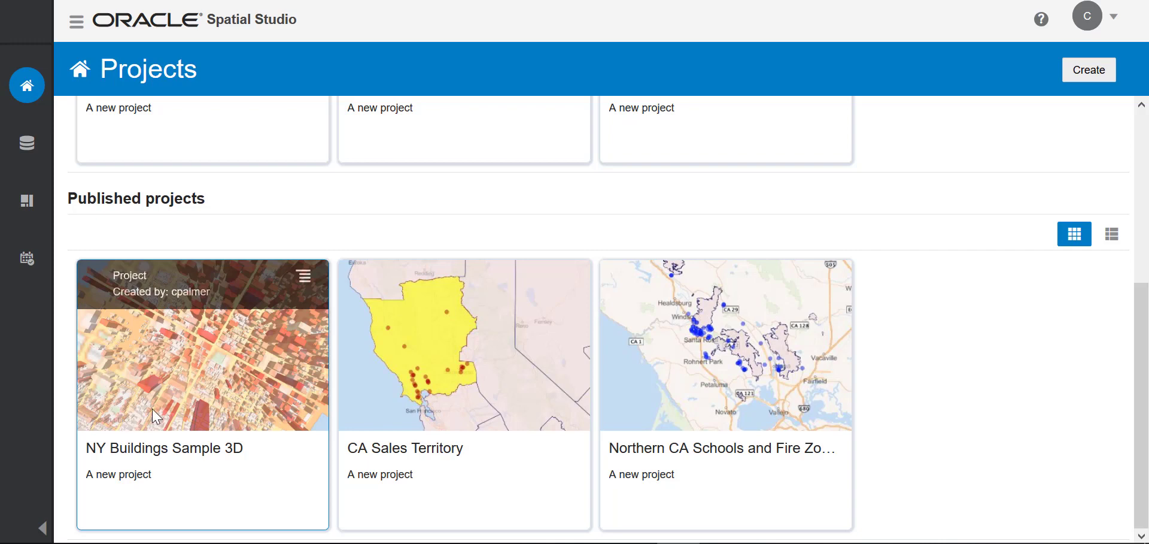
# - On the Data page, set NORTHERN_CAL_SCHOOLS_2019 WITHIN DISTANCE's export format to GeoJSON, then cancel
pyautogui.click(28, 150)
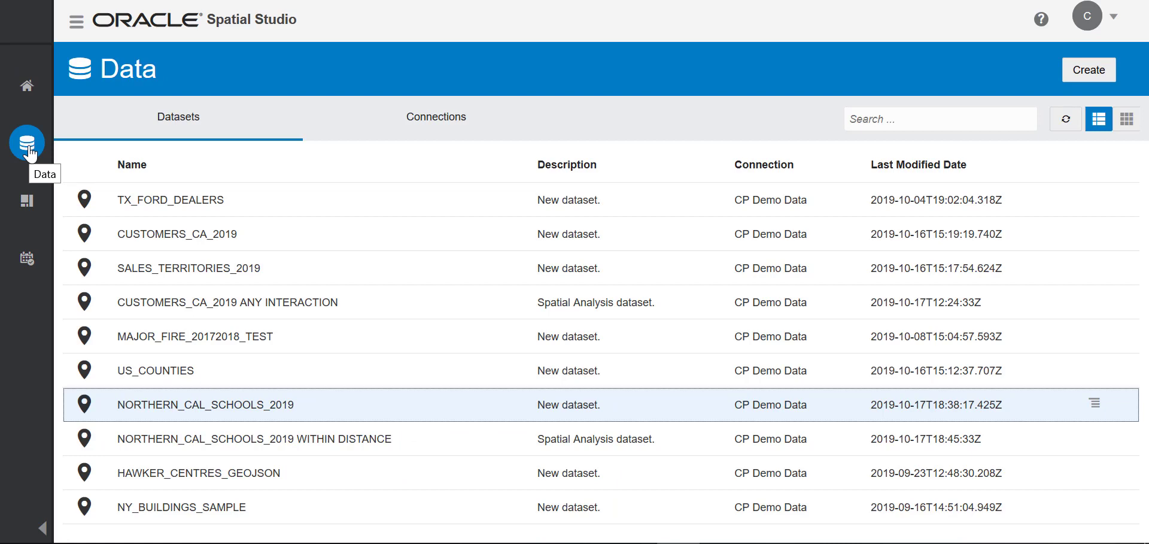
pyautogui.click(1096, 437)
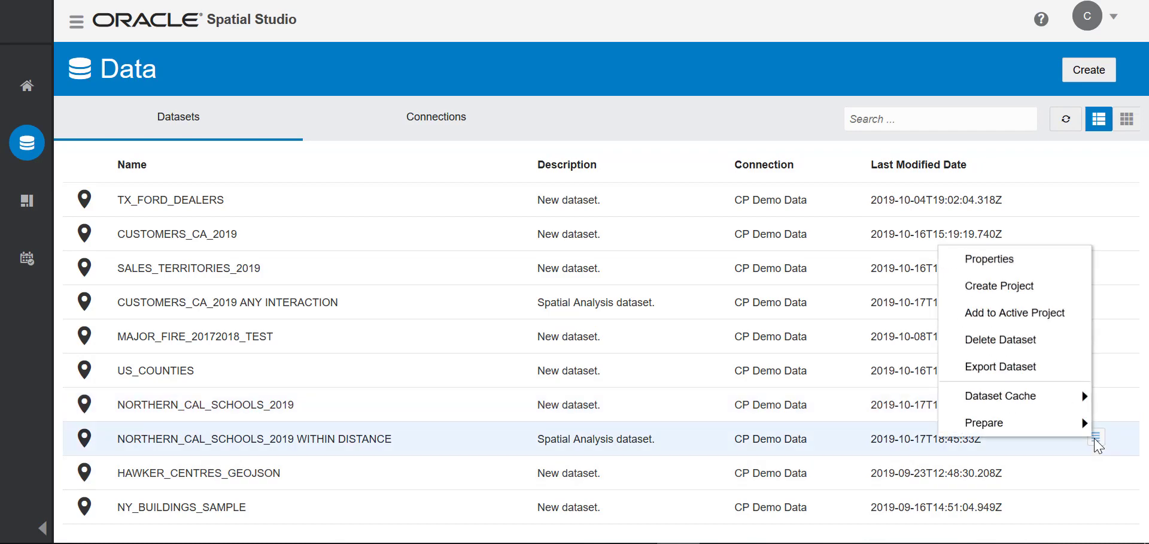
pyautogui.click(1027, 375)
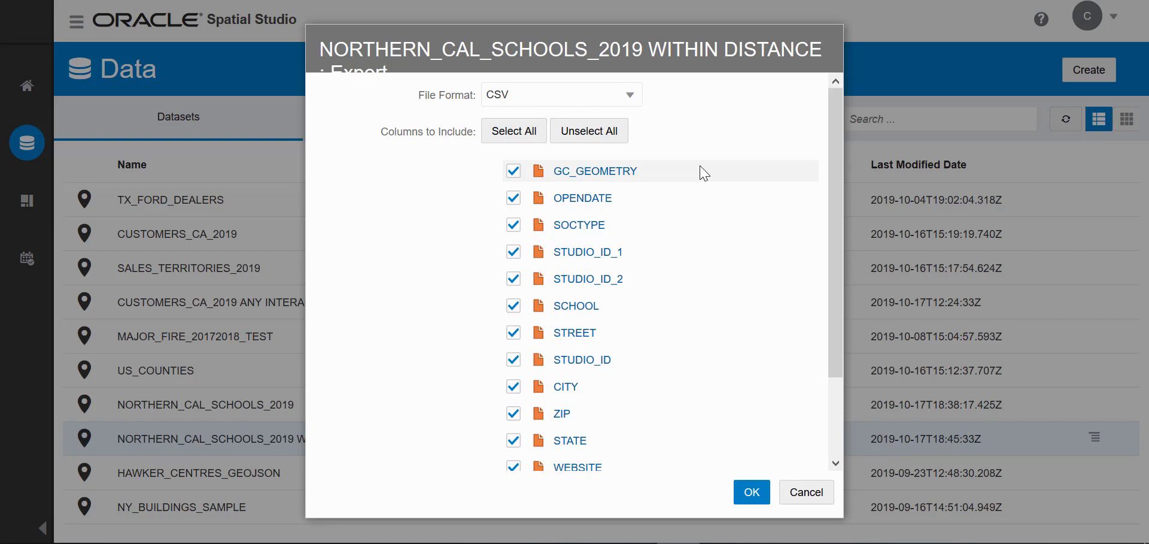
pyautogui.click(627, 98)
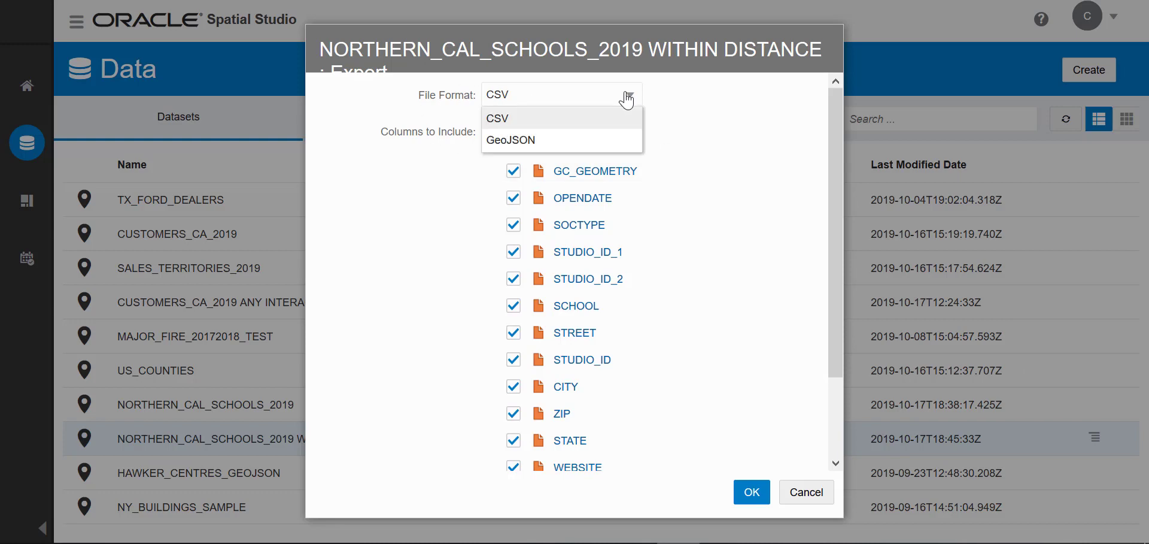
pyautogui.click(569, 141)
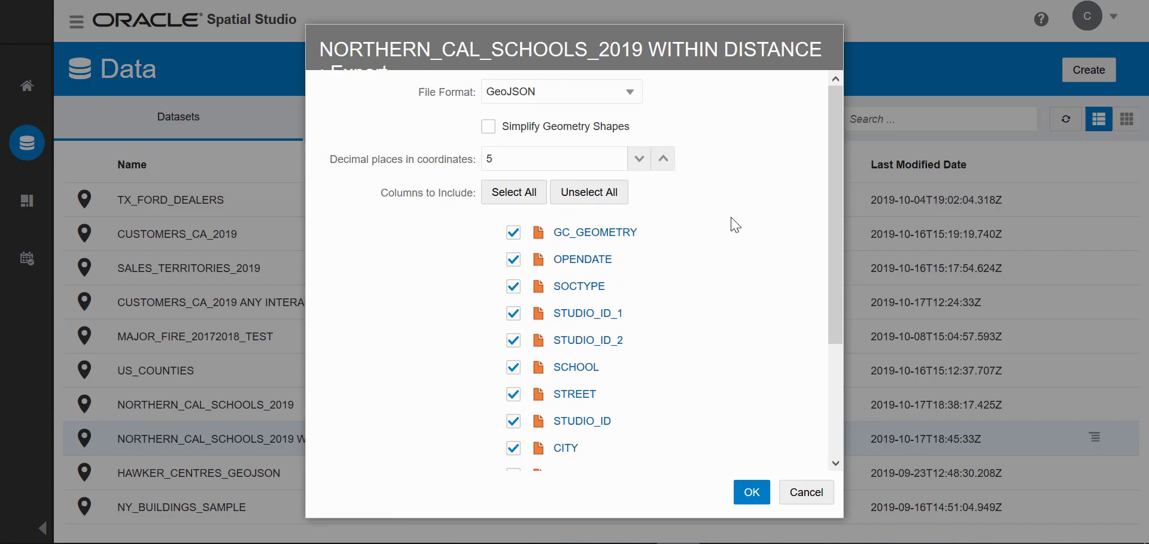
pyautogui.click(809, 491)
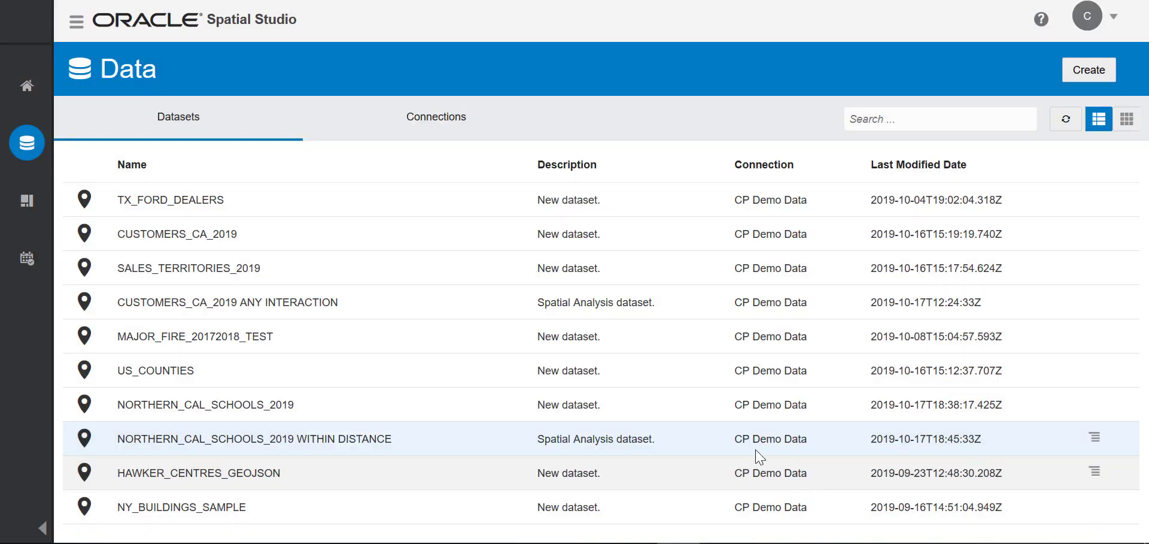
# - Go to the Home Projects page and scroll up to see the 'Northern CA Schools and Fire Zones' project
pyautogui.click(27, 86)
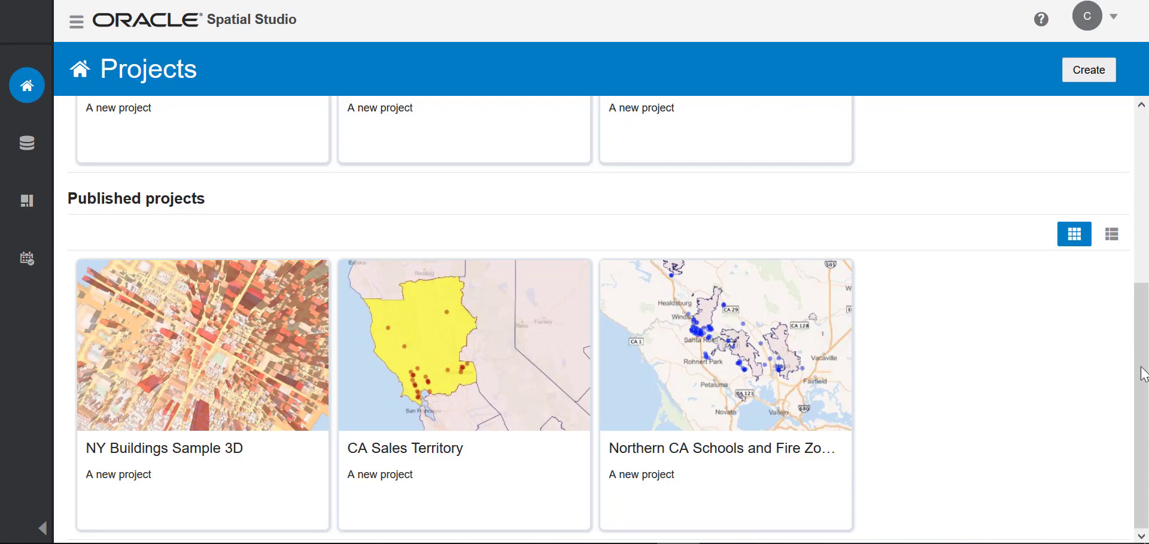
pyautogui.moveTo(1139, 375); pyautogui.dragTo(1129, 123)
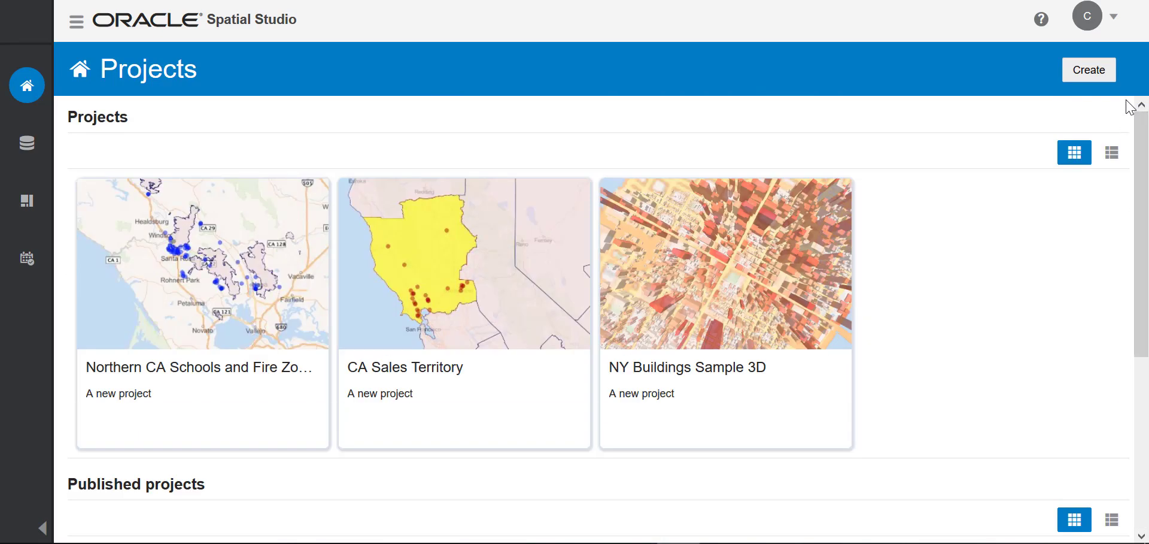